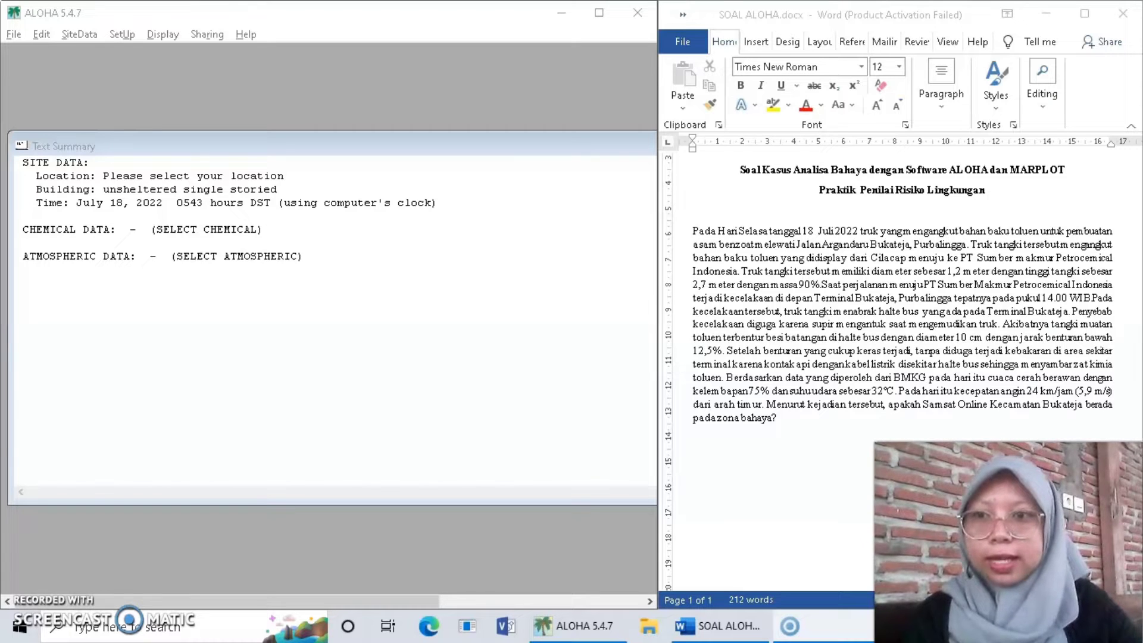
Set the site location to BUKATEJA, PURBALINGGA, INDONESIA.
left_click(70, 35)
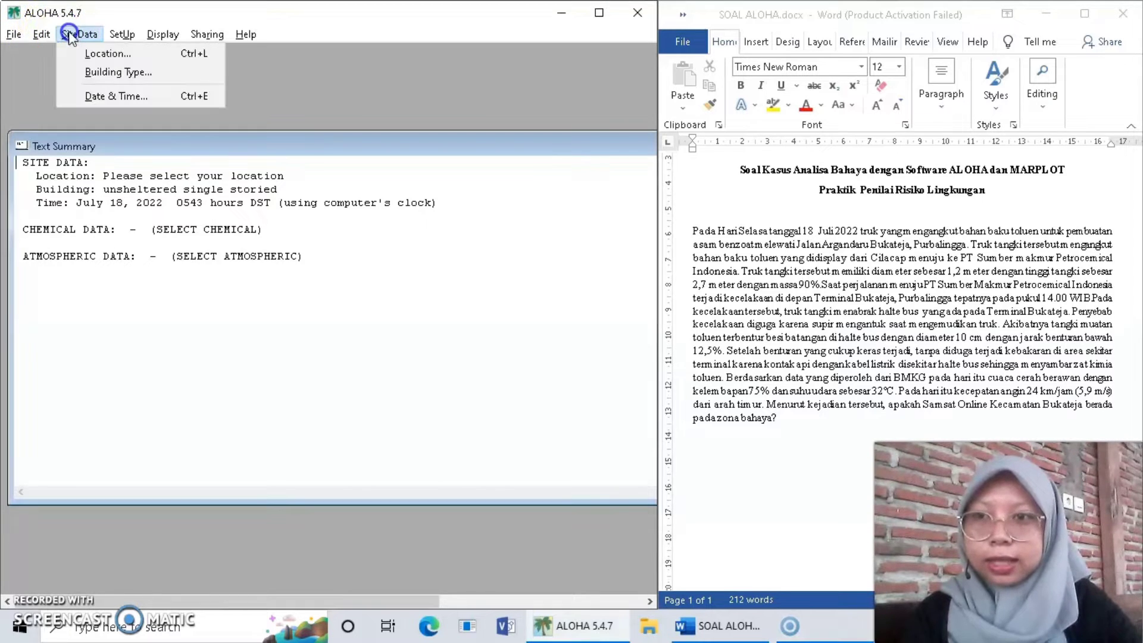
left_click(92, 54)
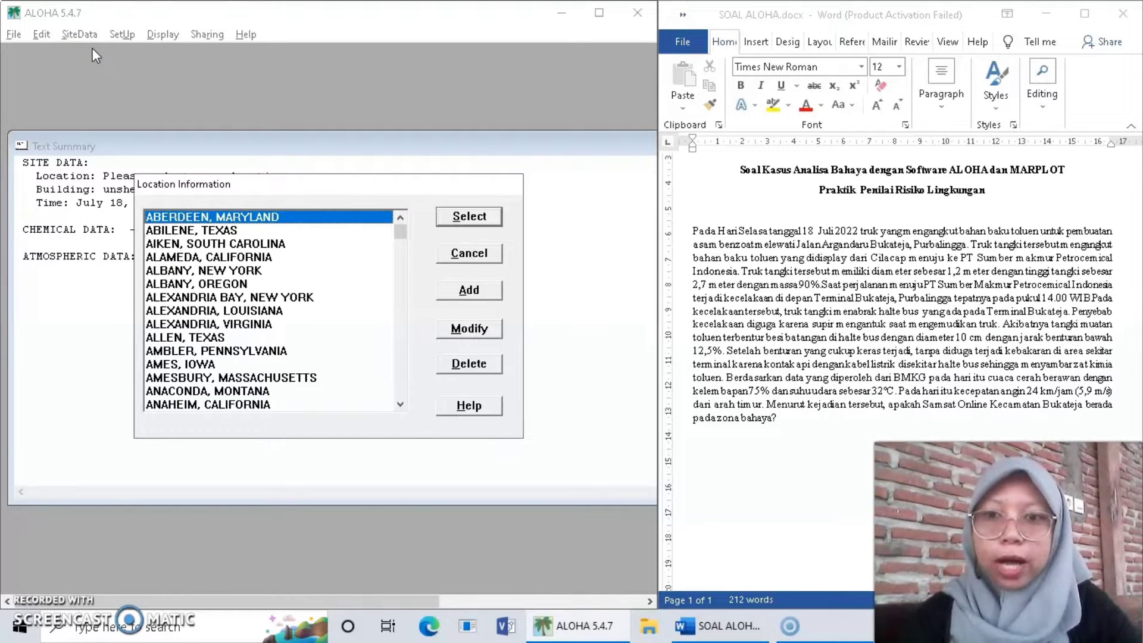
left_click(404, 230)
left_click_drag(405, 230, 404, 250)
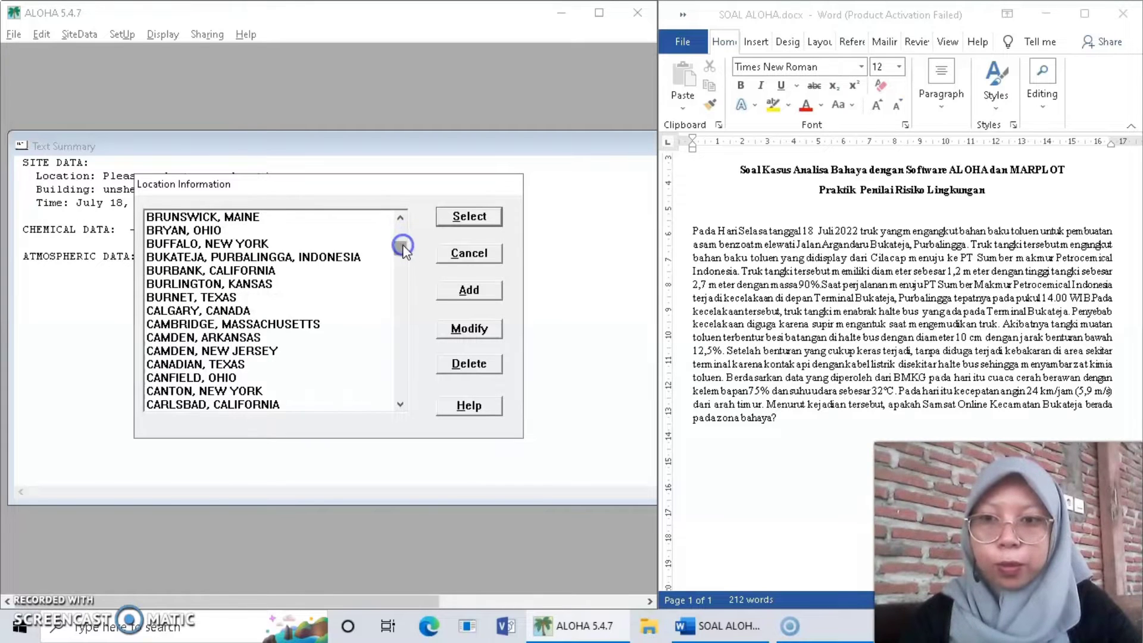
left_click(345, 256)
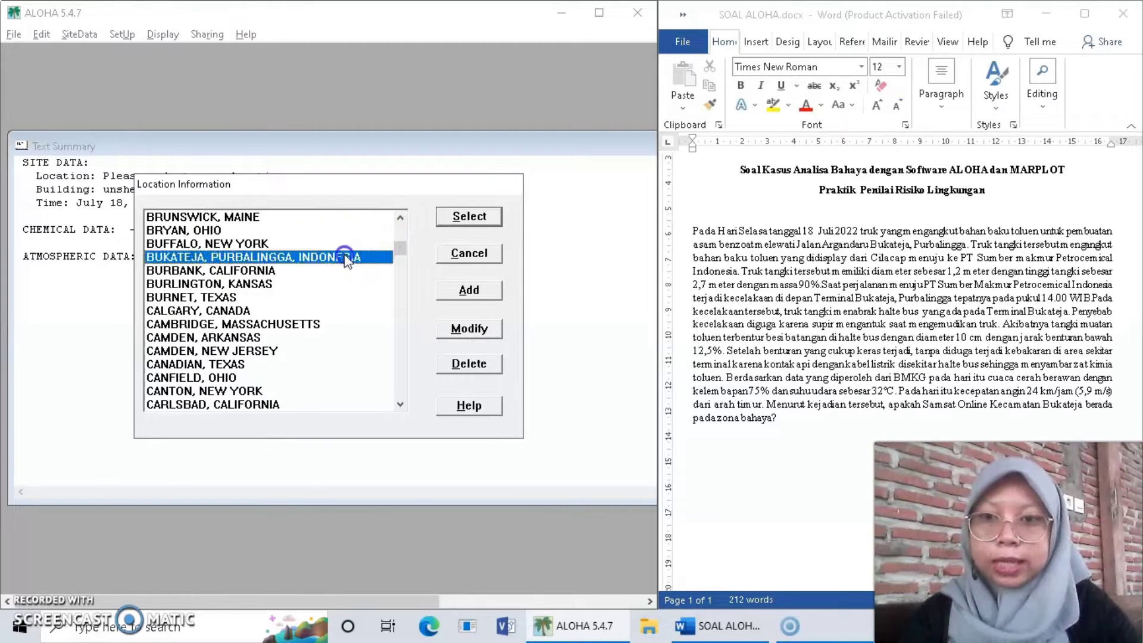
left_click(464, 216)
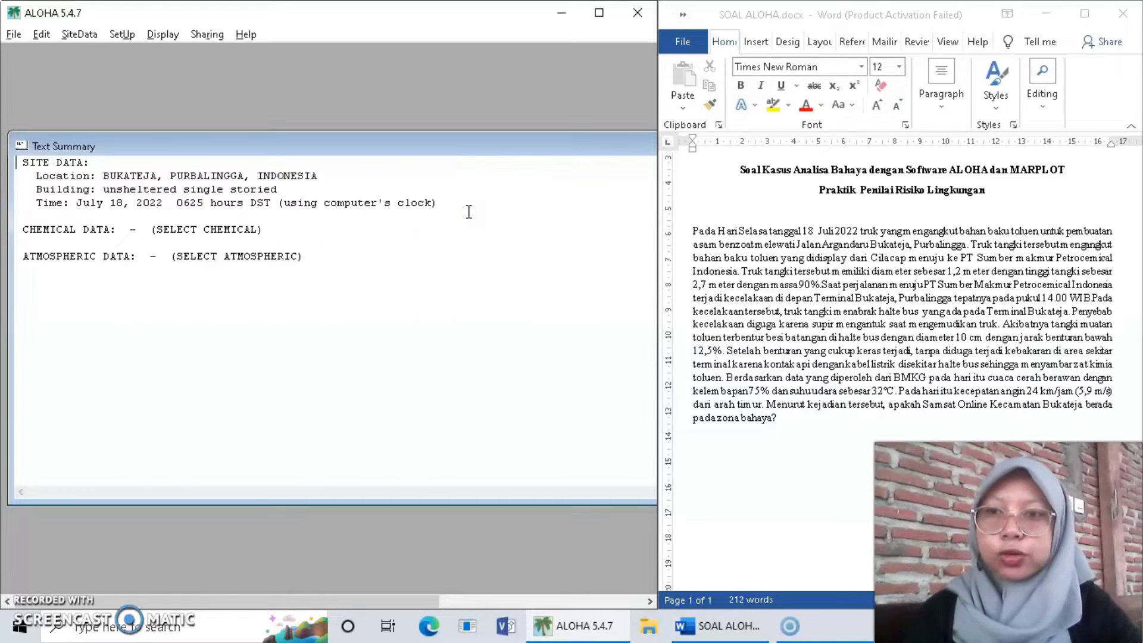
Define the building type as a single storied building with unsheltered surroundings.
left_click(79, 34)
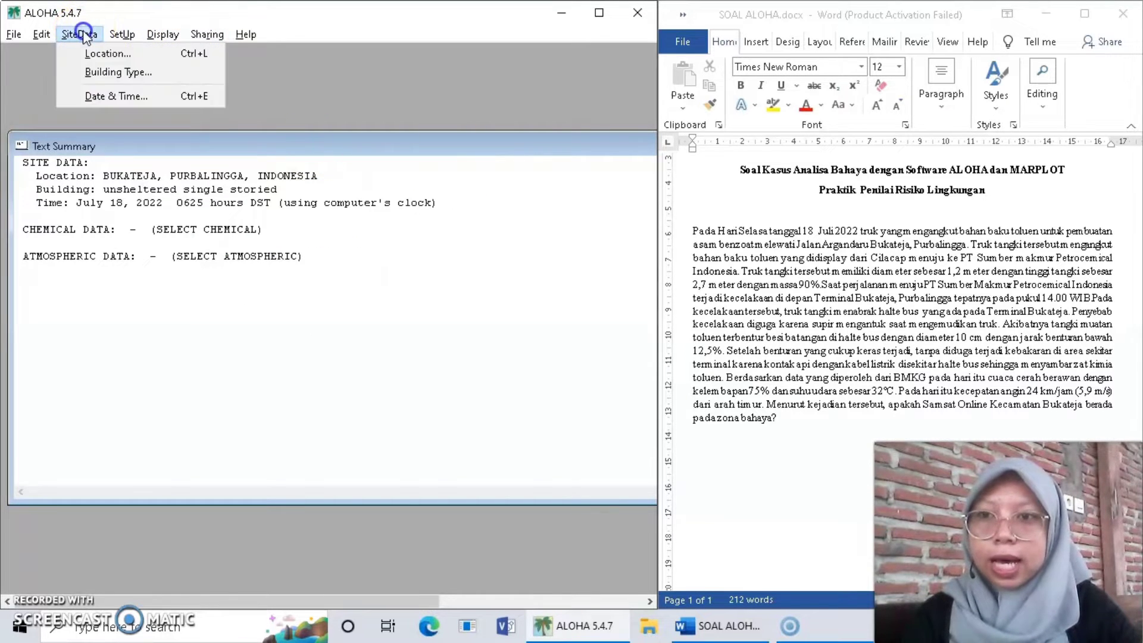
left_click(118, 74)
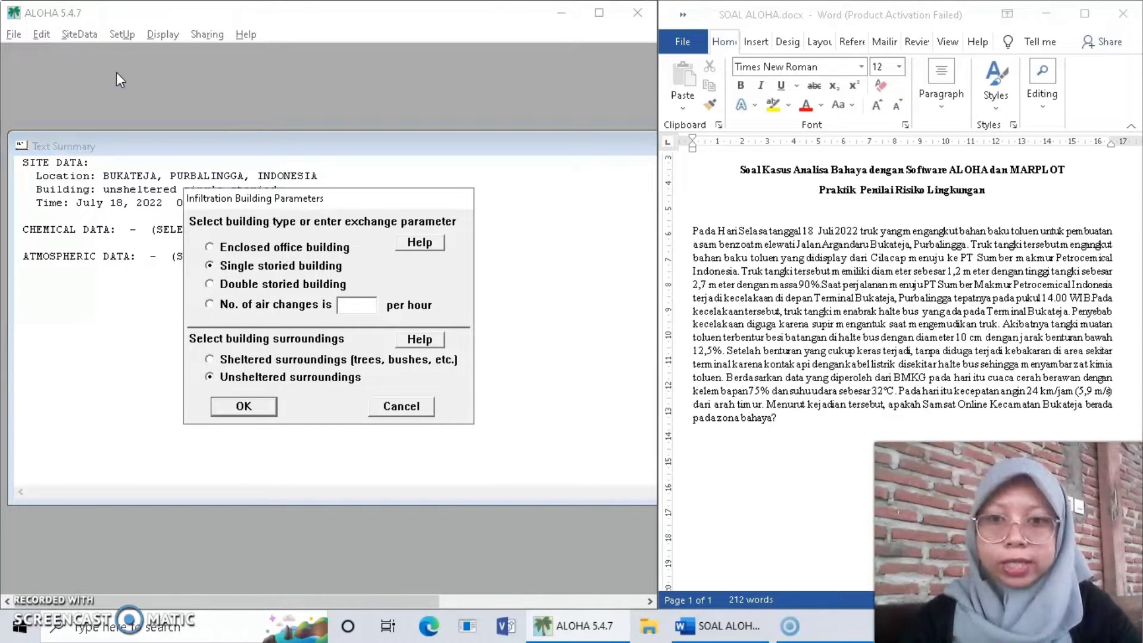
left_click(225, 268)
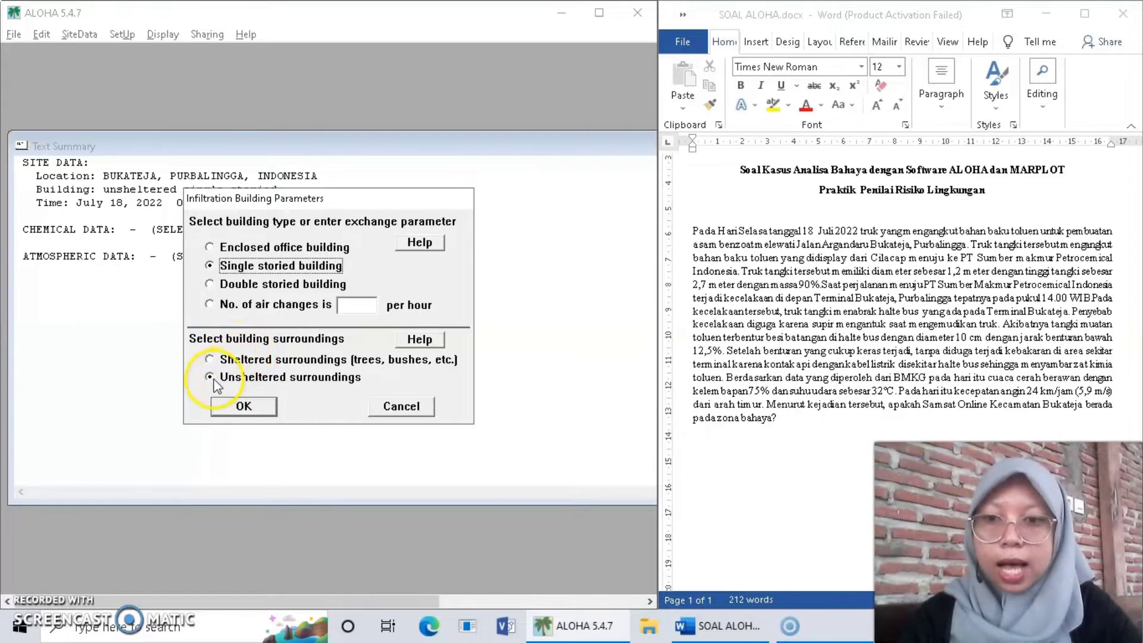
left_click(245, 406)
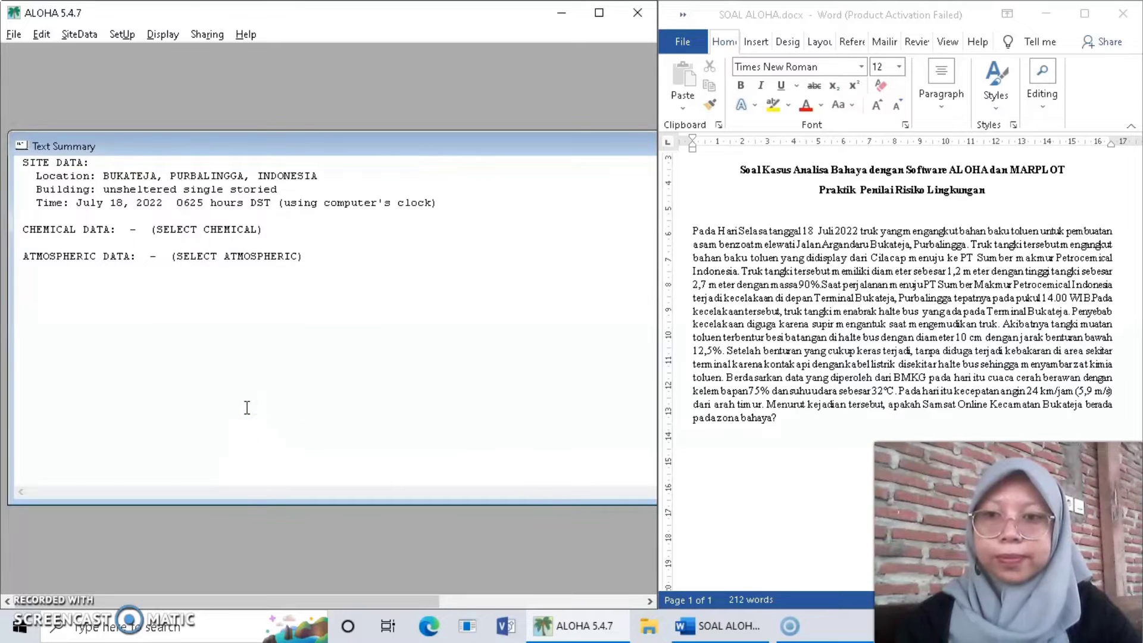
Set the model's date and time to use the computer's internal clock.
left_click(80, 36)
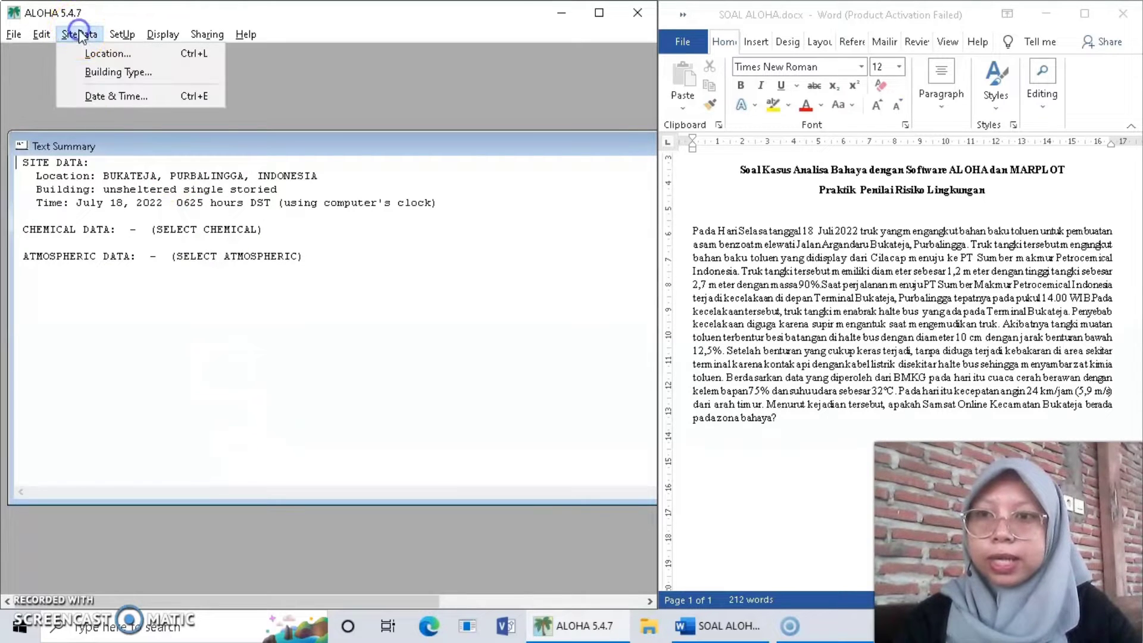
left_click(125, 98)
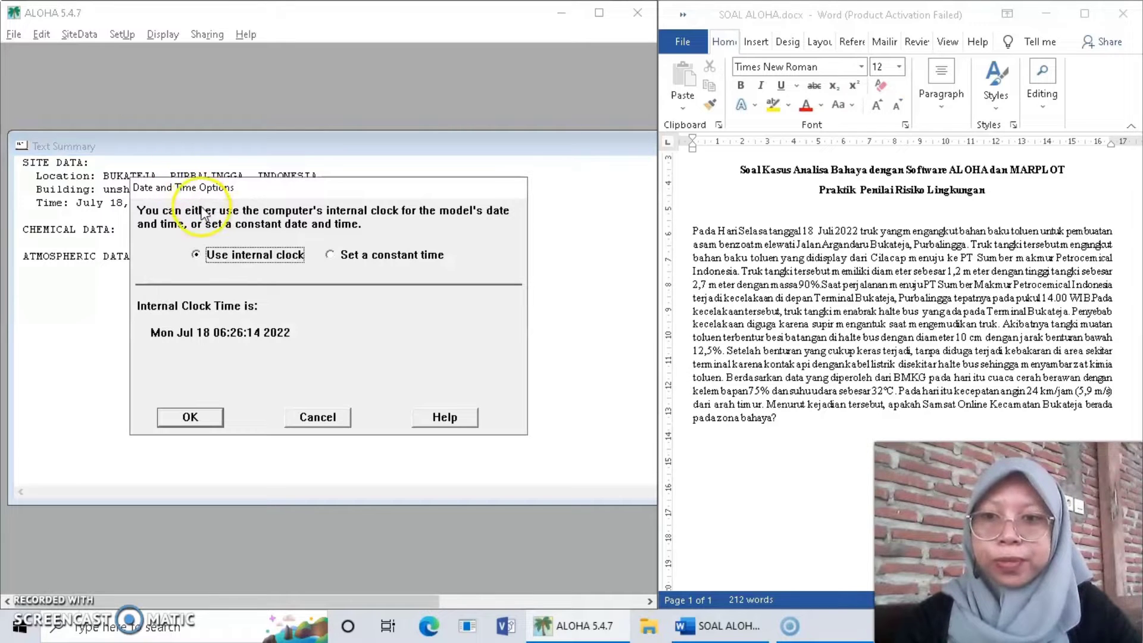
left_click(196, 254)
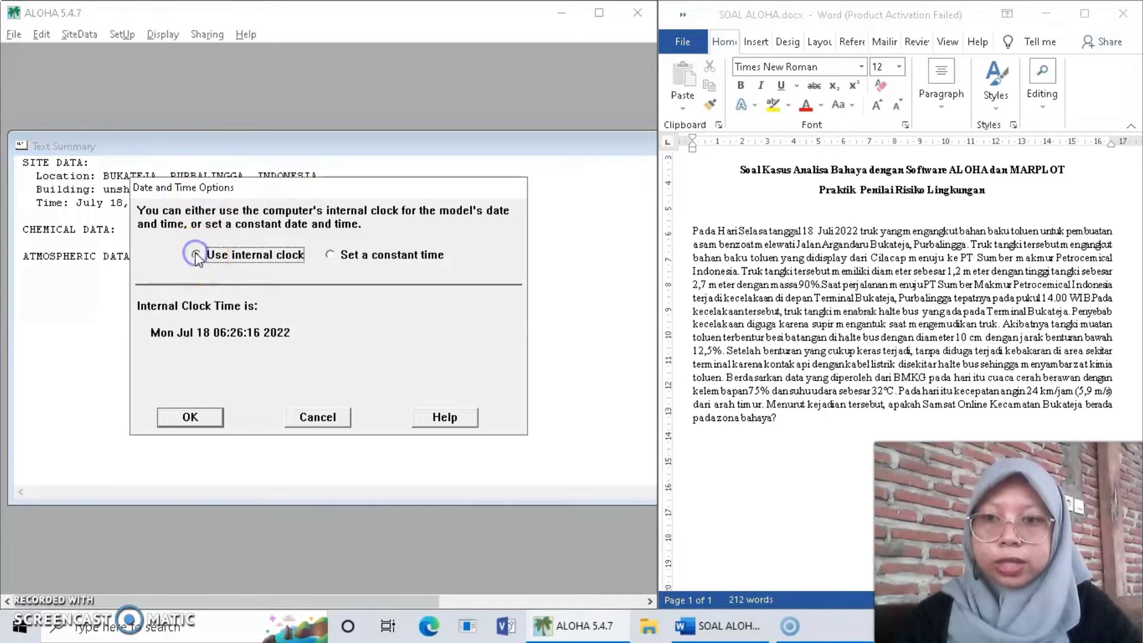
left_click(199, 419)
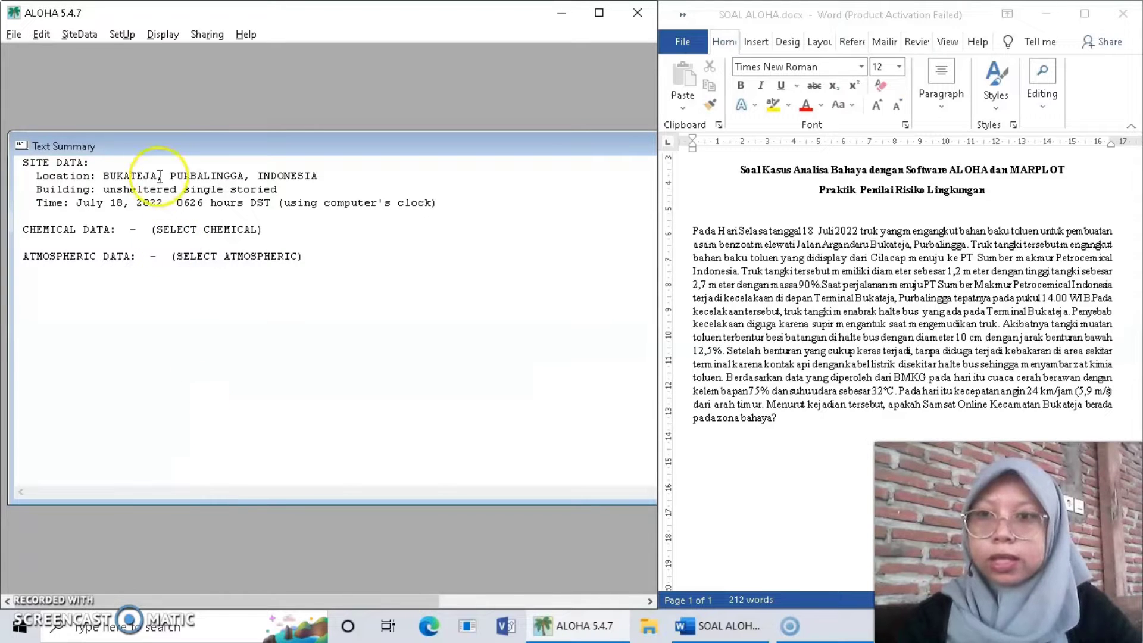
Choose TOLUENE from the pure chemicals as the chemical for the scenario.
left_click(121, 33)
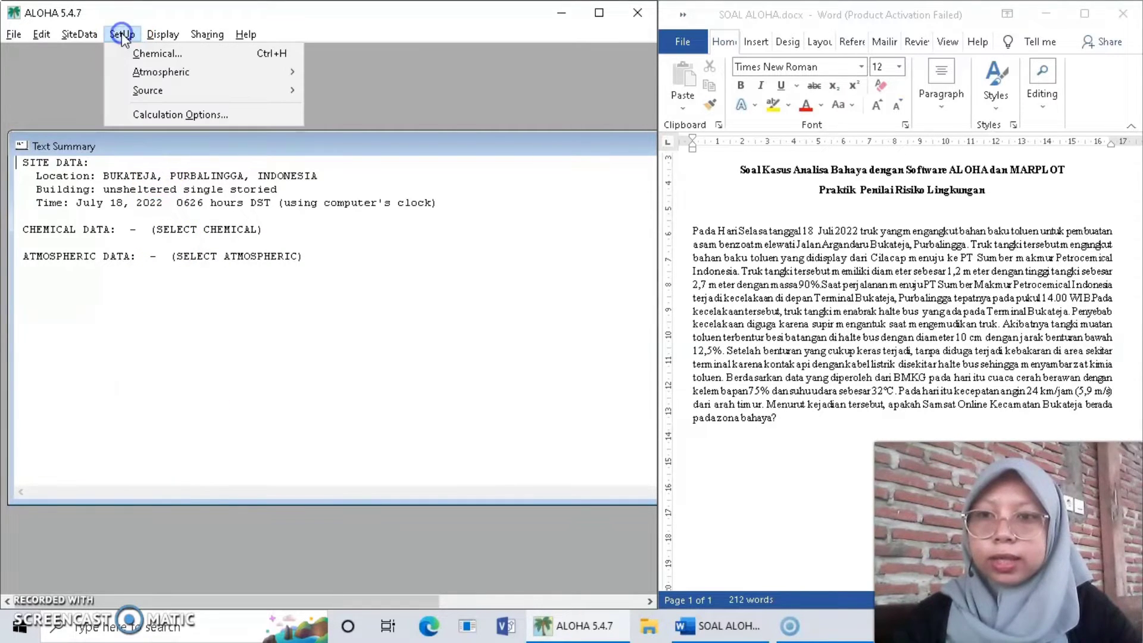
left_click(158, 54)
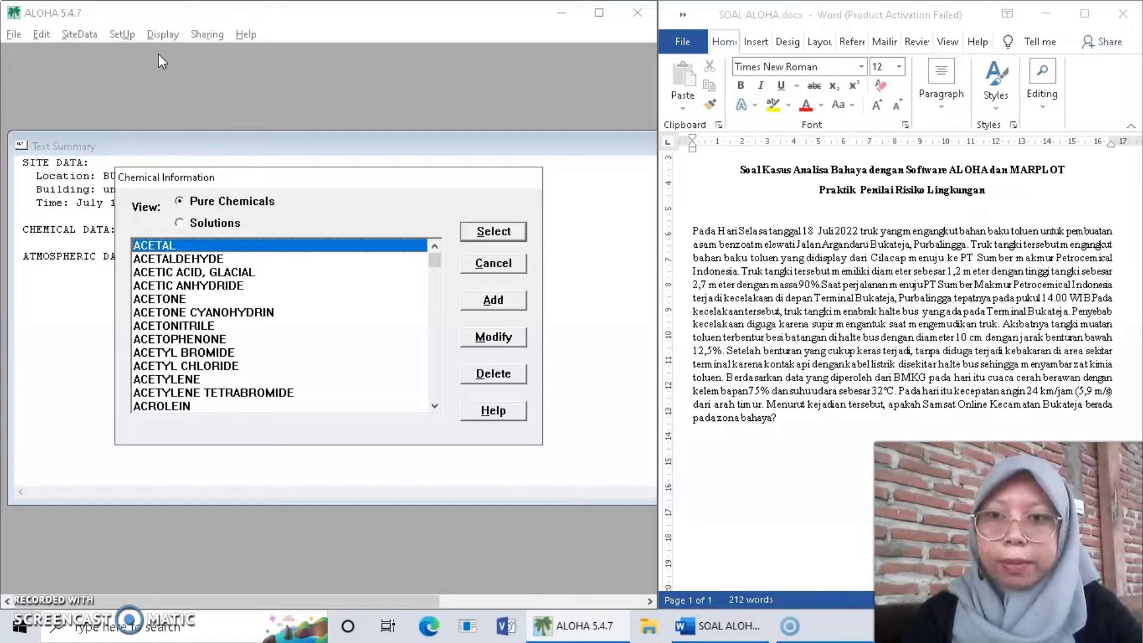
left_click(202, 203)
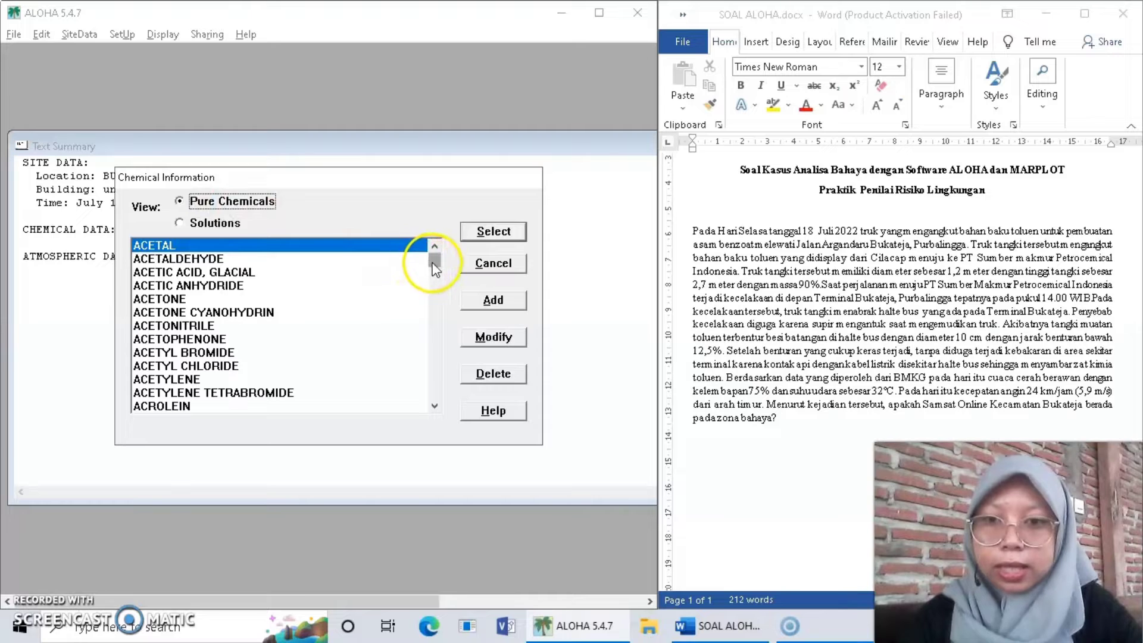
left_click_drag(433, 264, 420, 386)
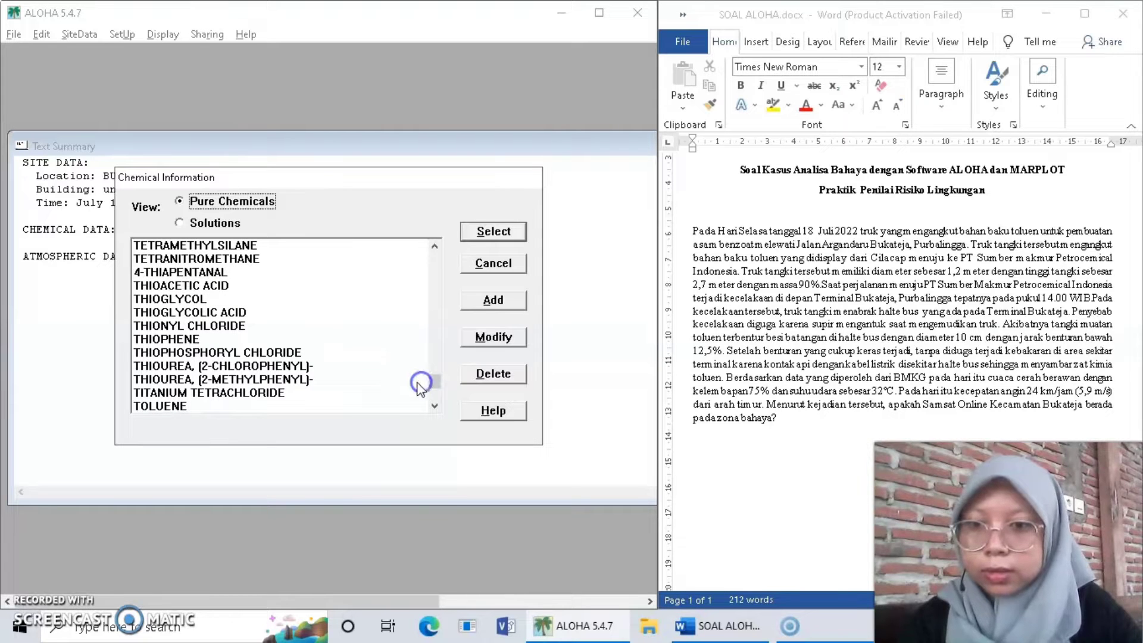
left_click(181, 406)
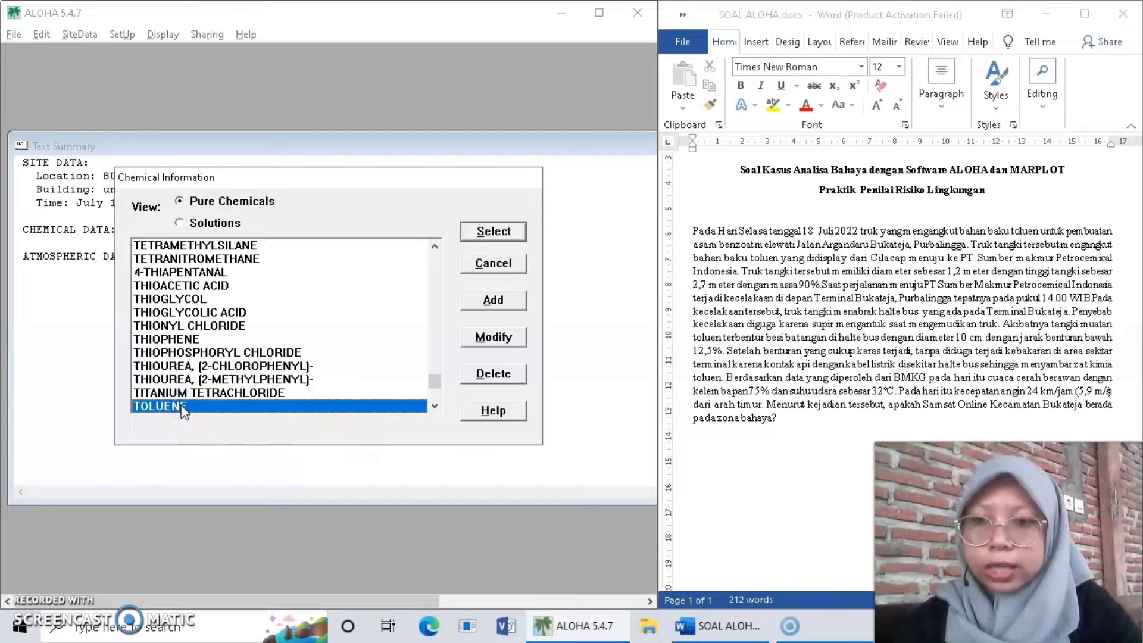
left_click(495, 232)
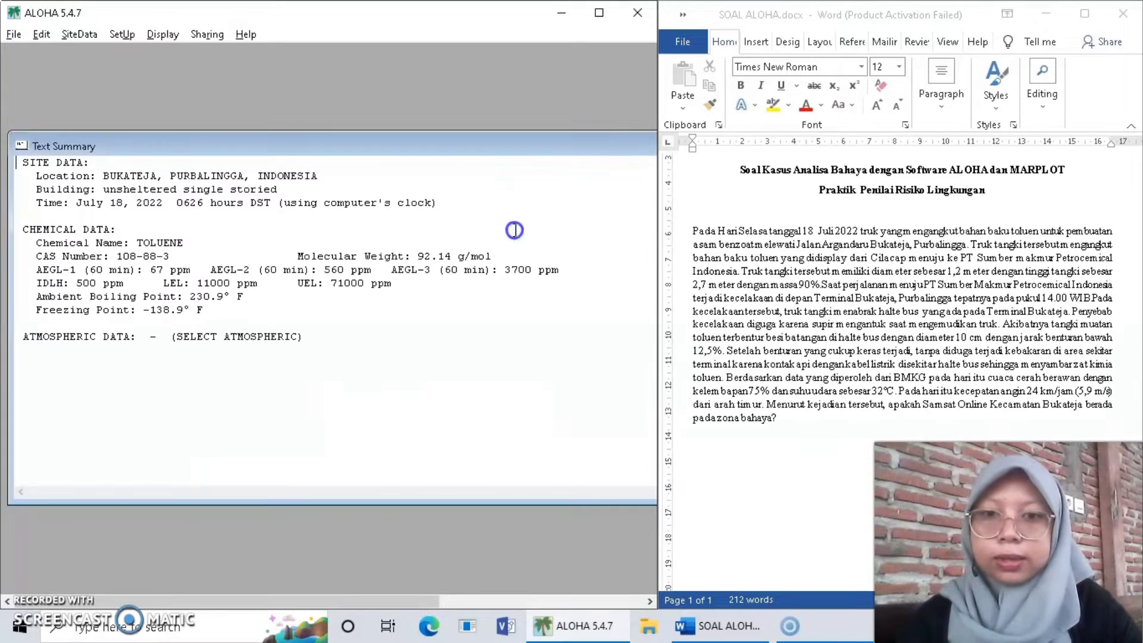
Enter user-input atmospheric data with a wind speed of 5.9 meters/sec from direction E.
left_click(124, 36)
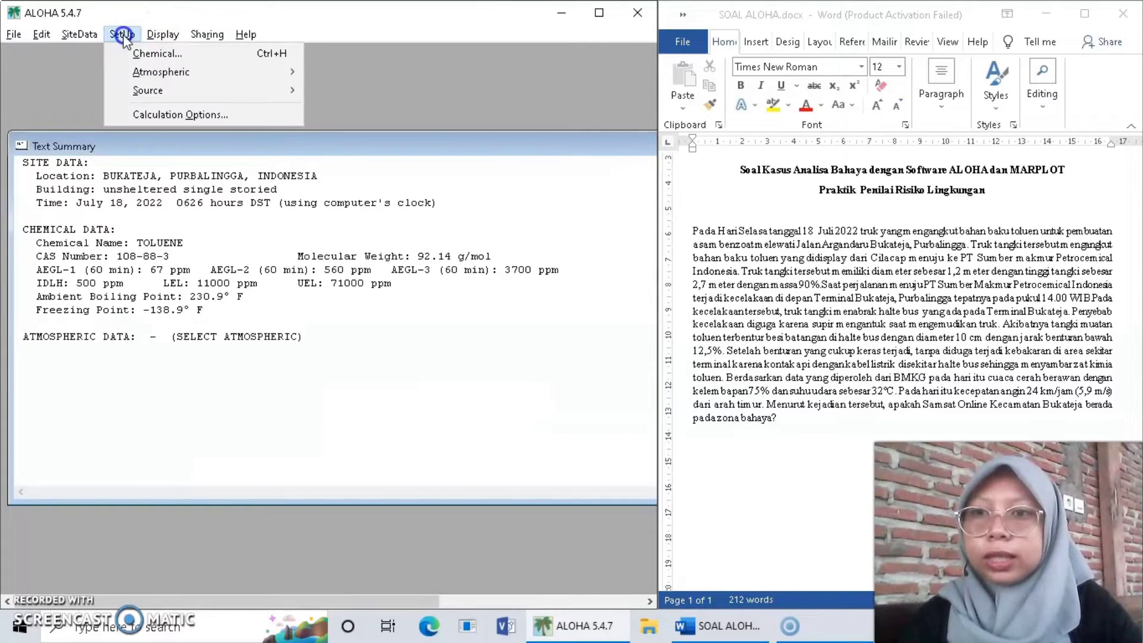
mouse_move(177, 77)
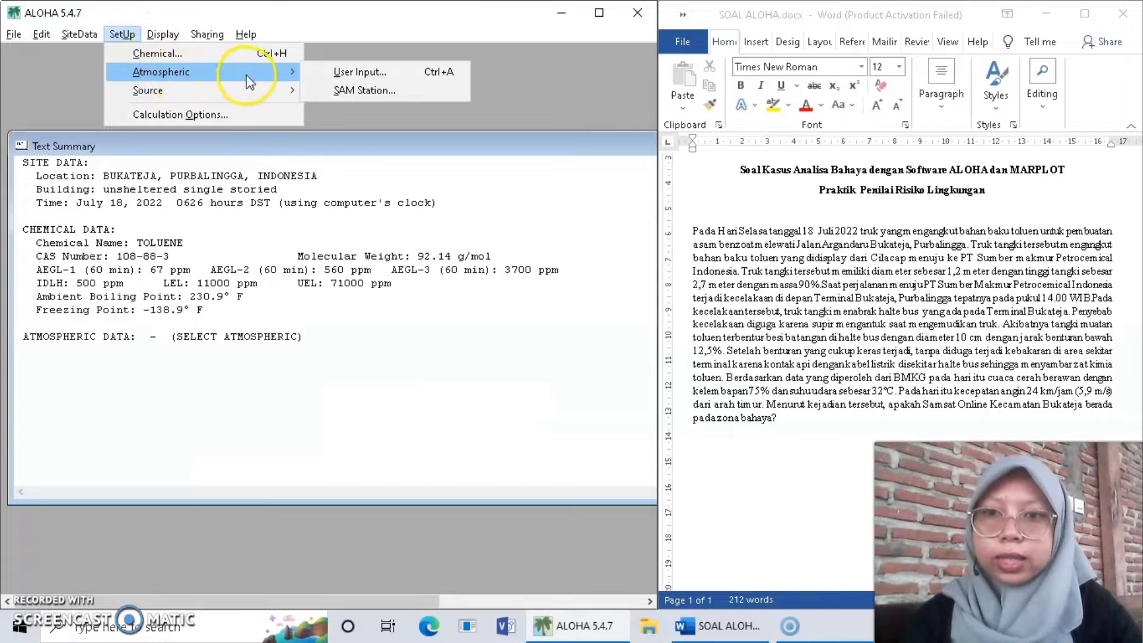
left_click(332, 71)
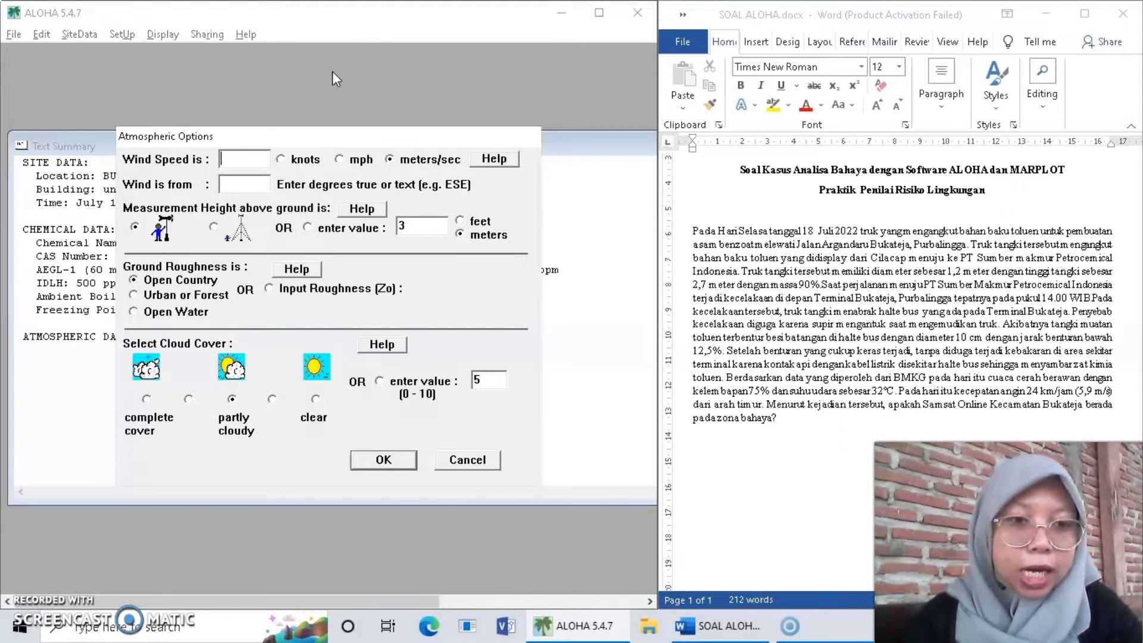
type("5")
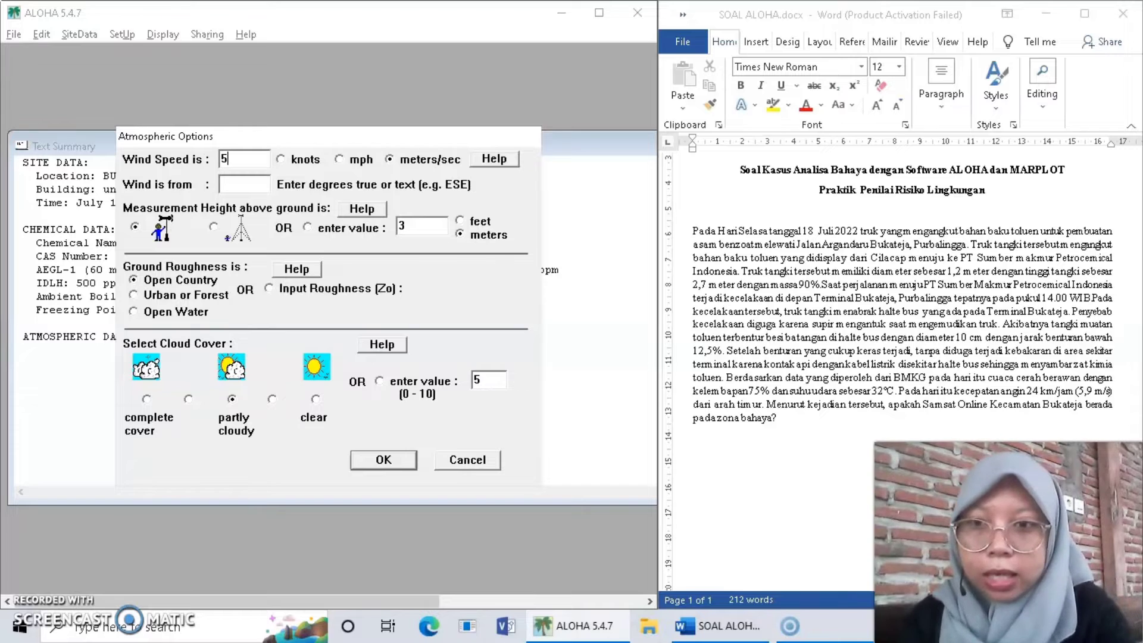
type(".9")
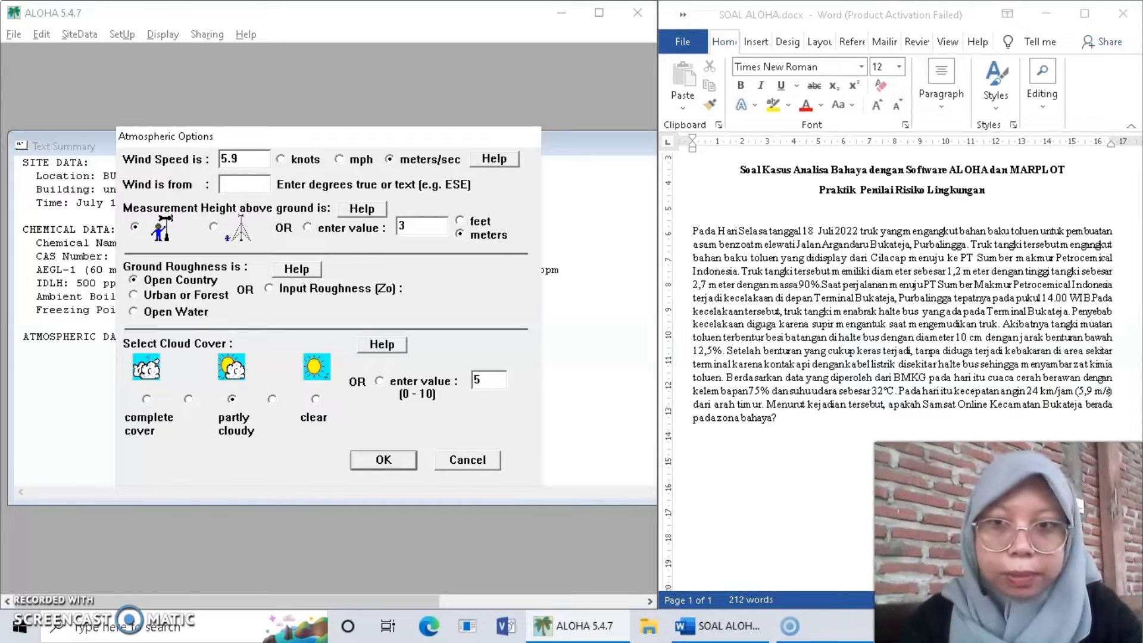
left_click(390, 159)
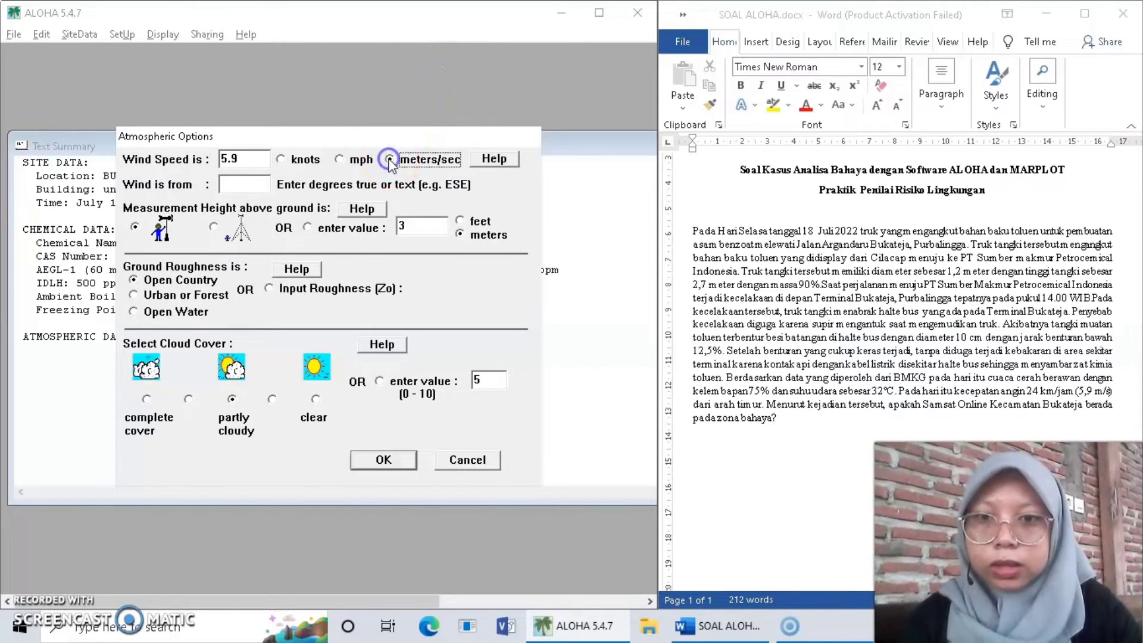
left_click(261, 185)
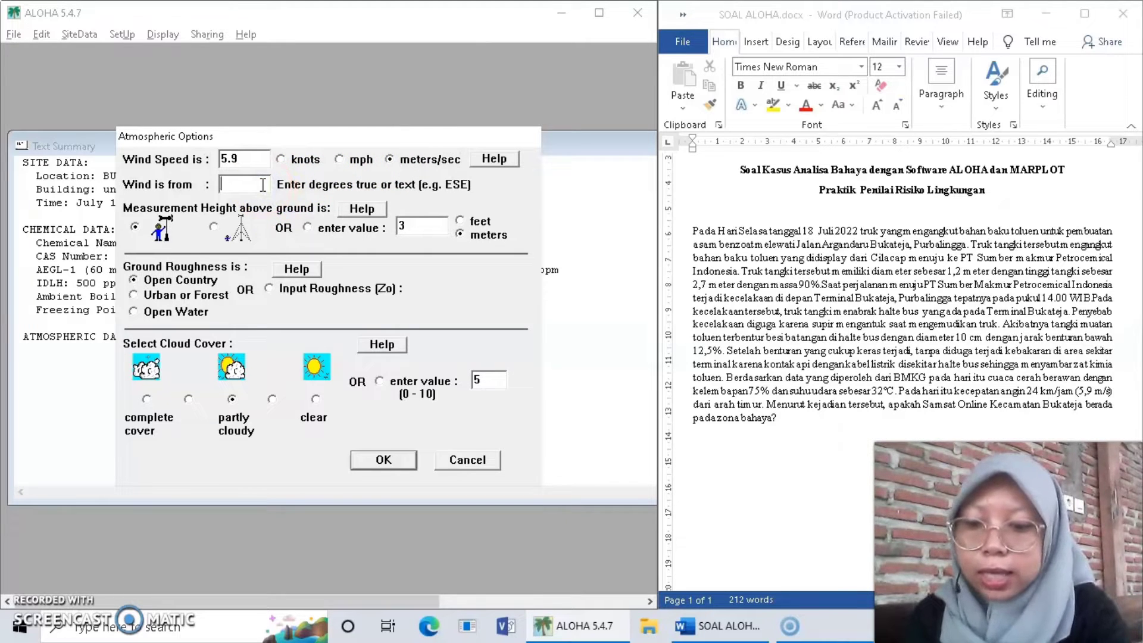
type("E")
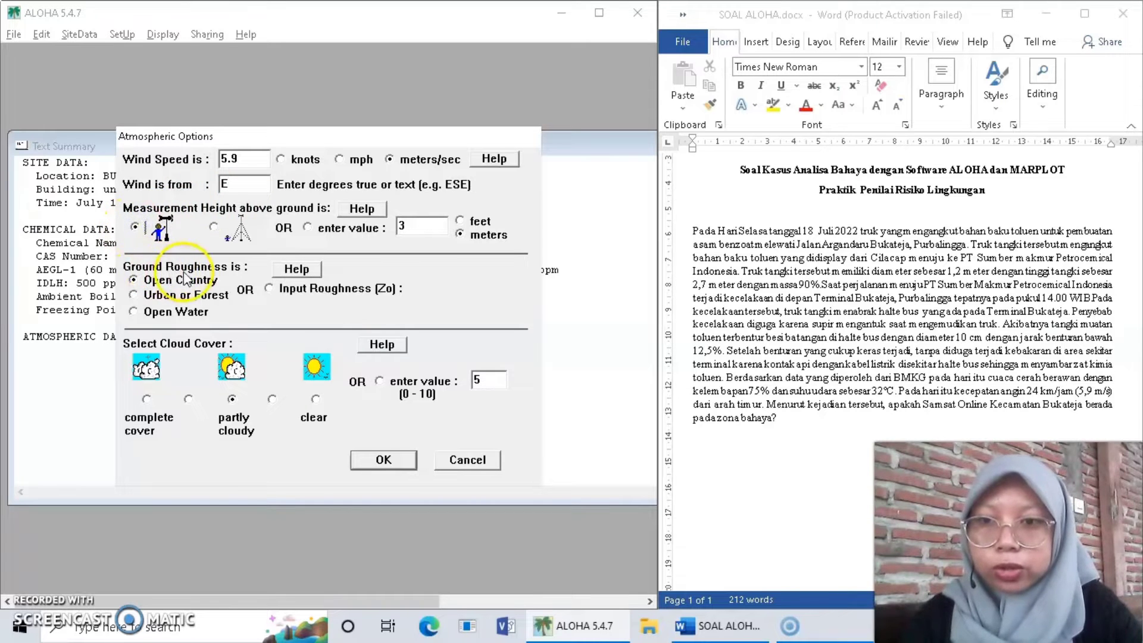
Set the ground roughness to Open Country and the cloud cover to partly cloudy, and accept the first atmospheric options.
left_click(132, 288)
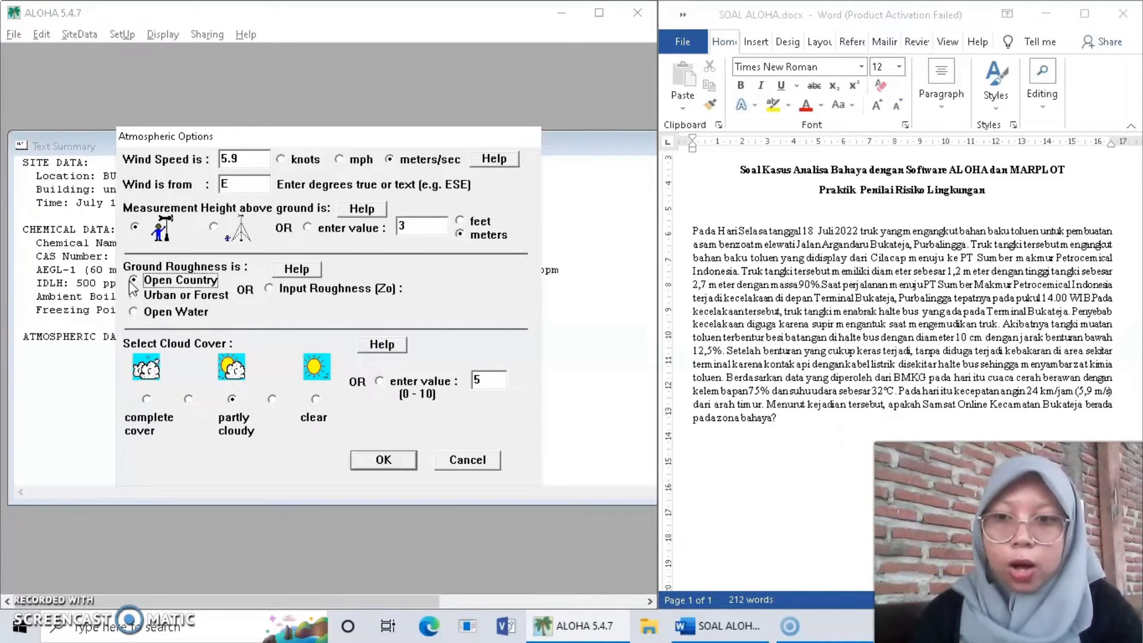
left_click(238, 401)
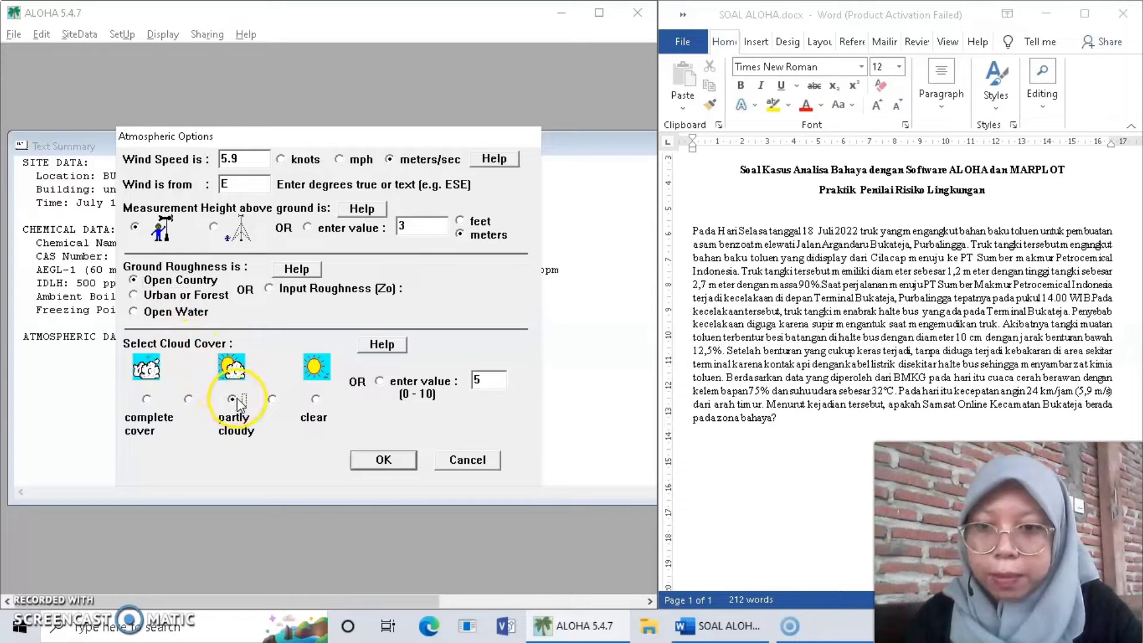
left_click(394, 464)
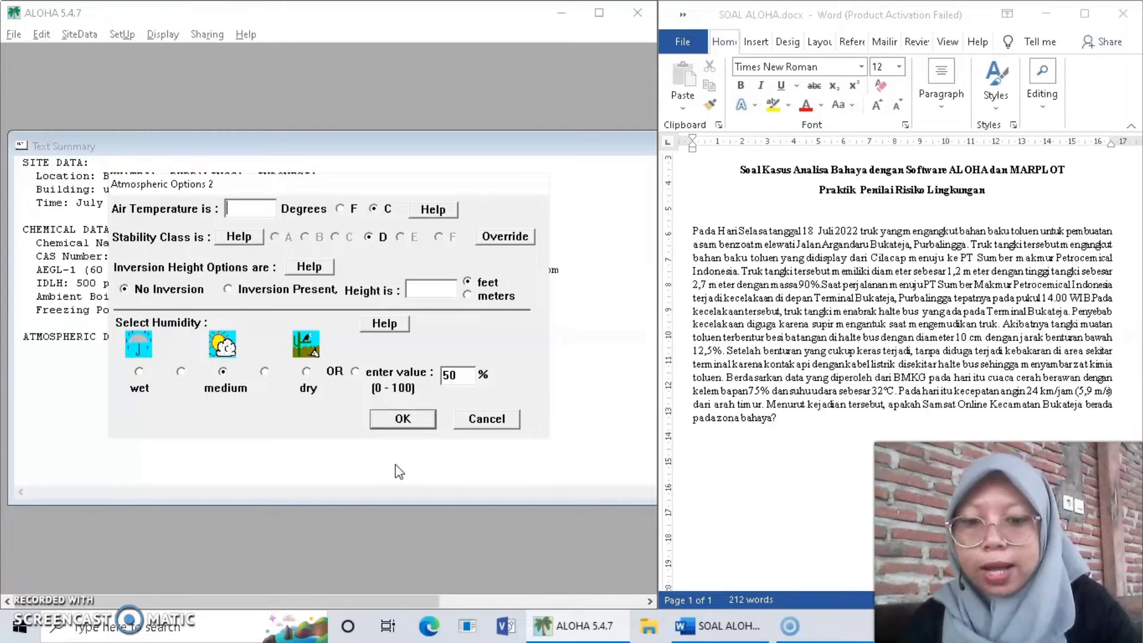
Set the air temperature to 32 degrees C with no inversion.
type("32")
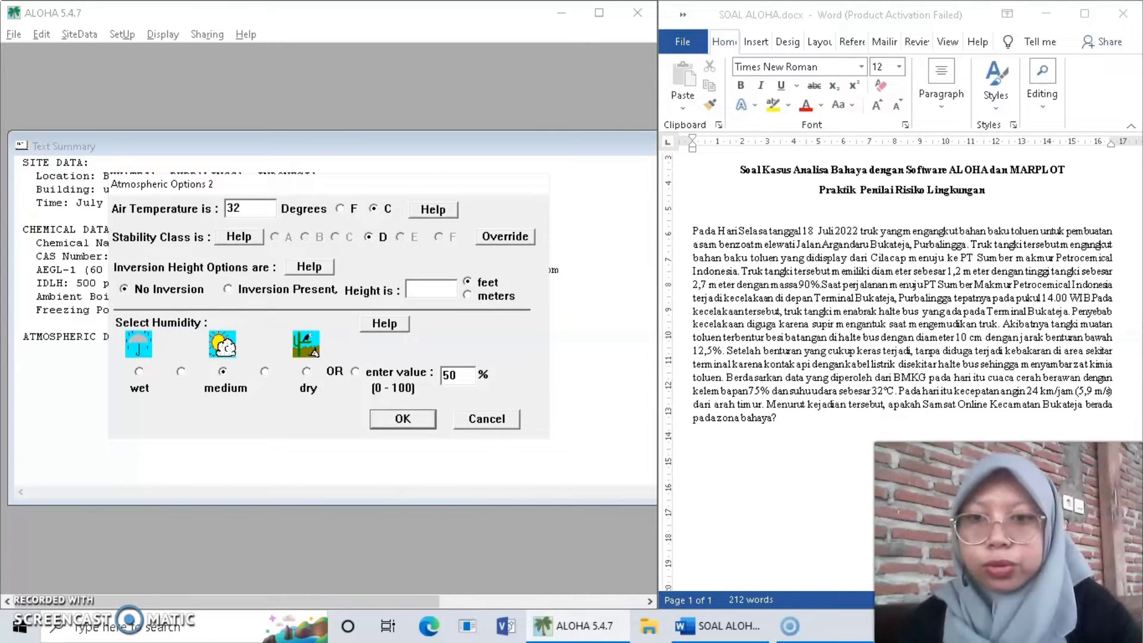
left_click(374, 209)
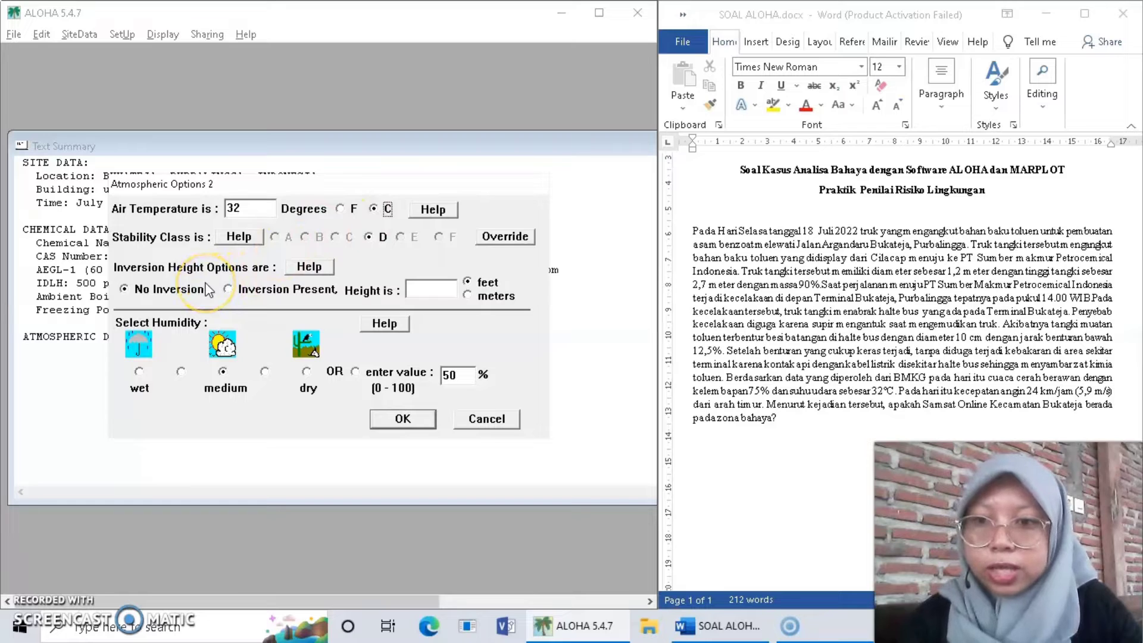
left_click(124, 289)
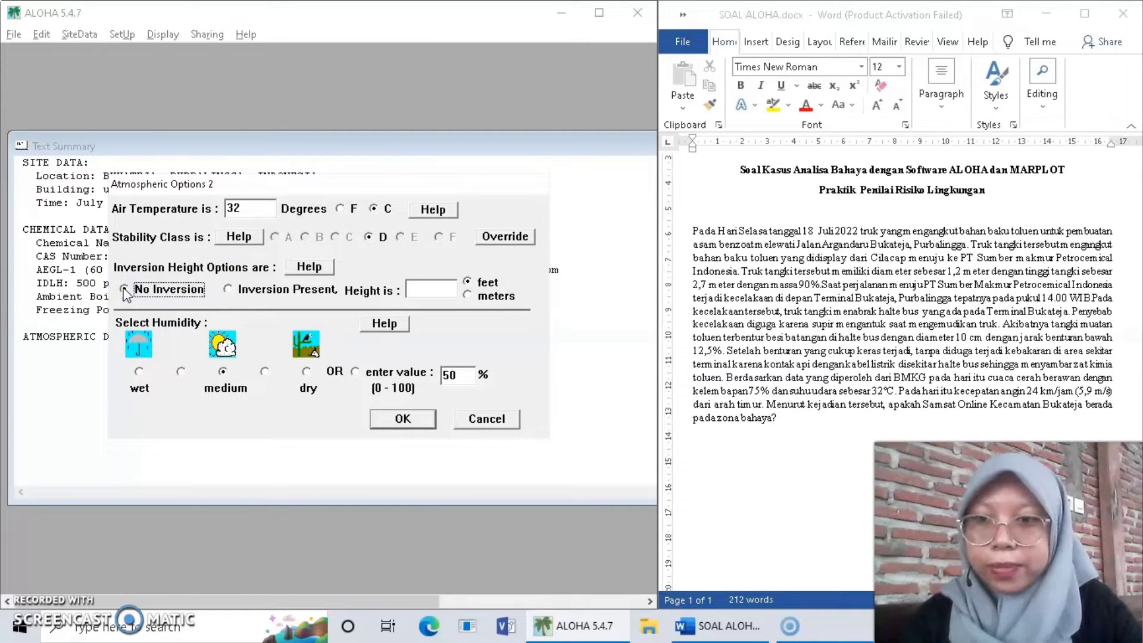
Set the relative humidity to a custom value of 75% and accept the second atmospheric options.
left_click(222, 372)
left_click(457, 376)
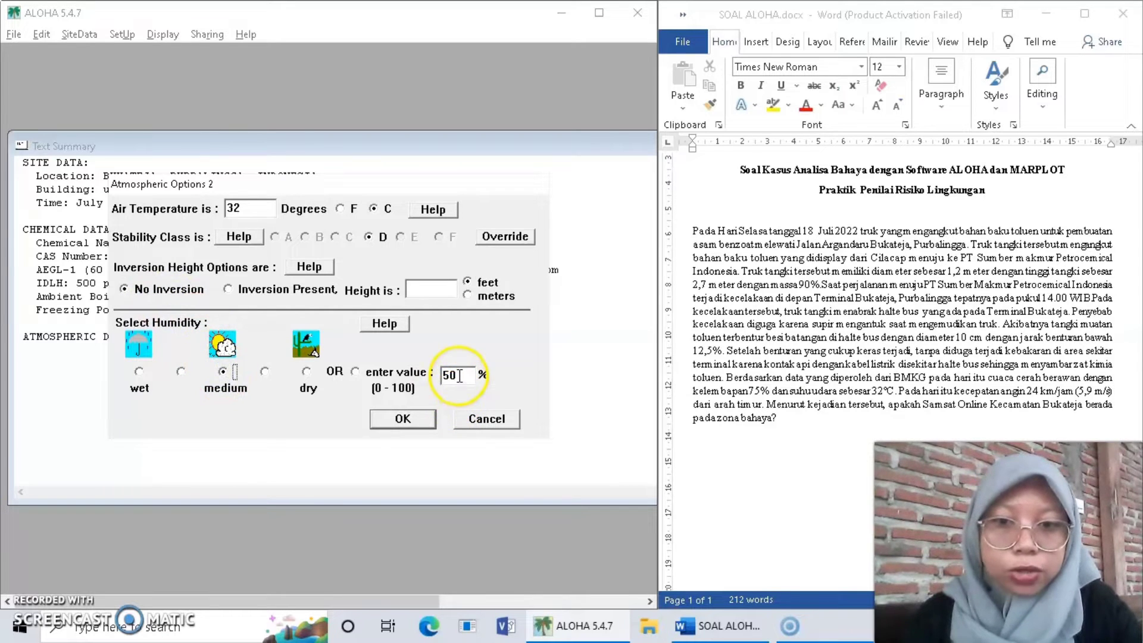
key("BackSpace")
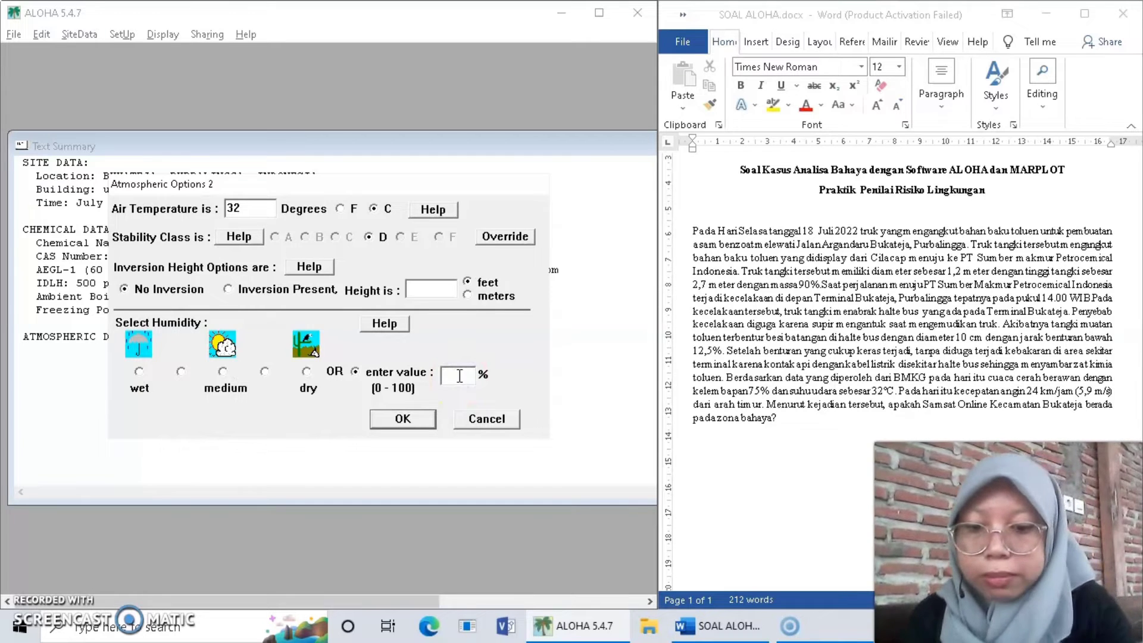
type("5")
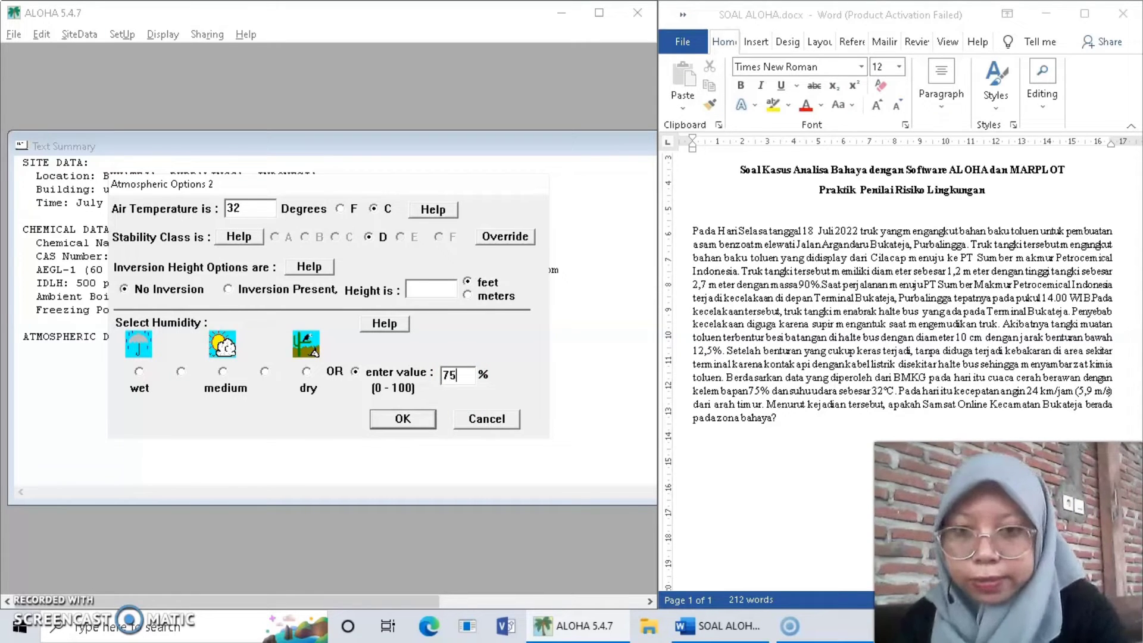
left_click(410, 421)
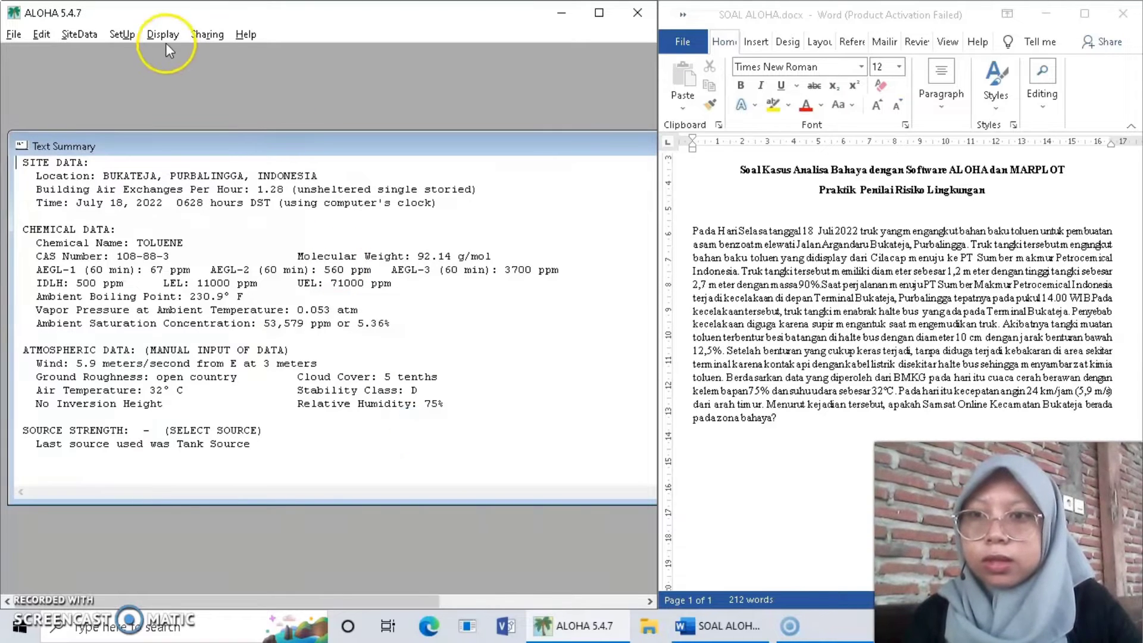
Set up a tank source as a horizontal cylinder with a diameter of 1.2 meters and a length of 2.7 meters.
left_click(122, 35)
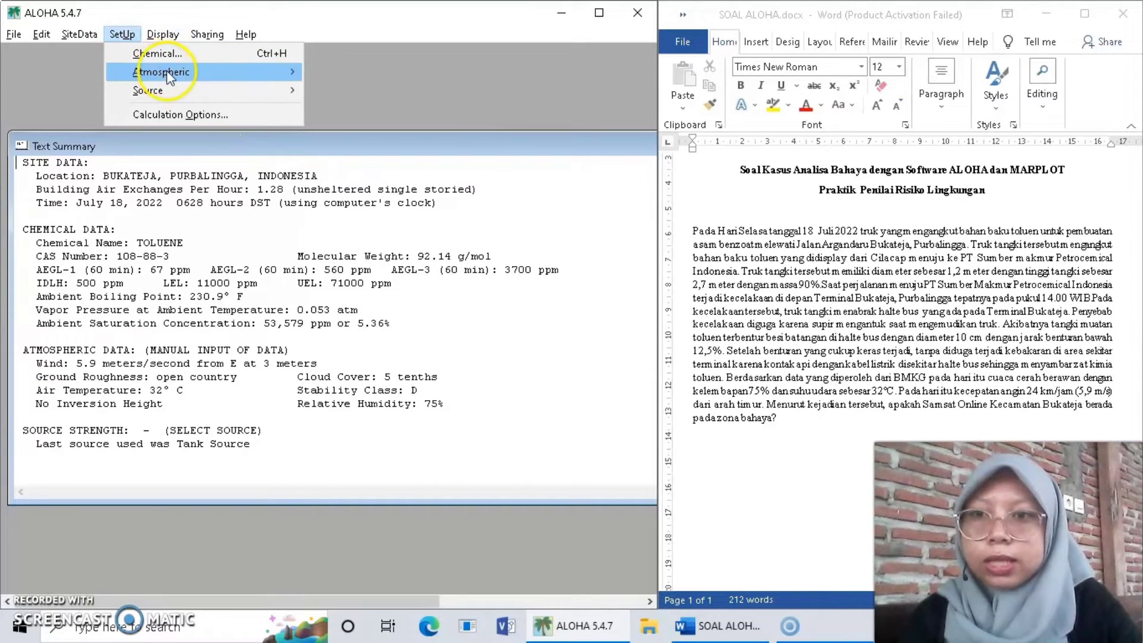
mouse_move(209, 90)
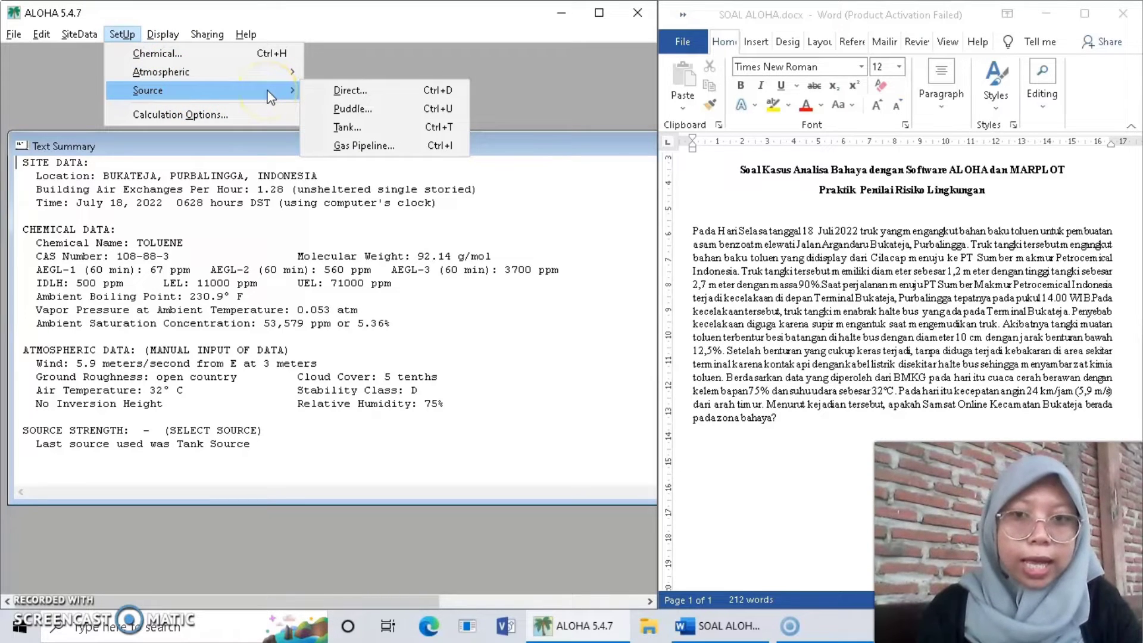
left_click(344, 127)
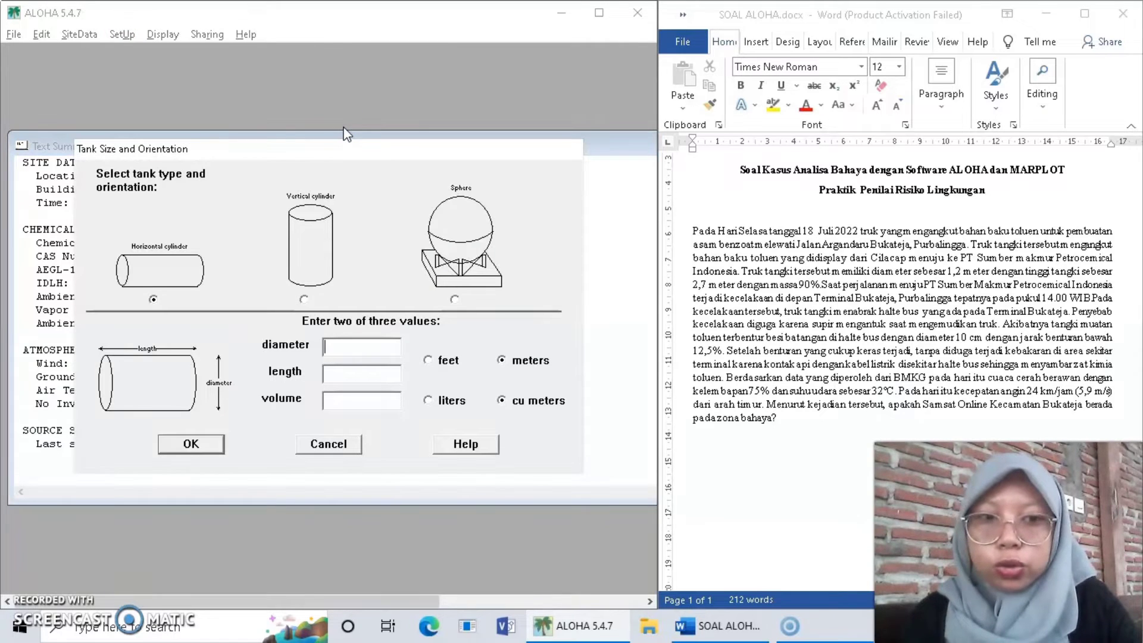
left_click(156, 264)
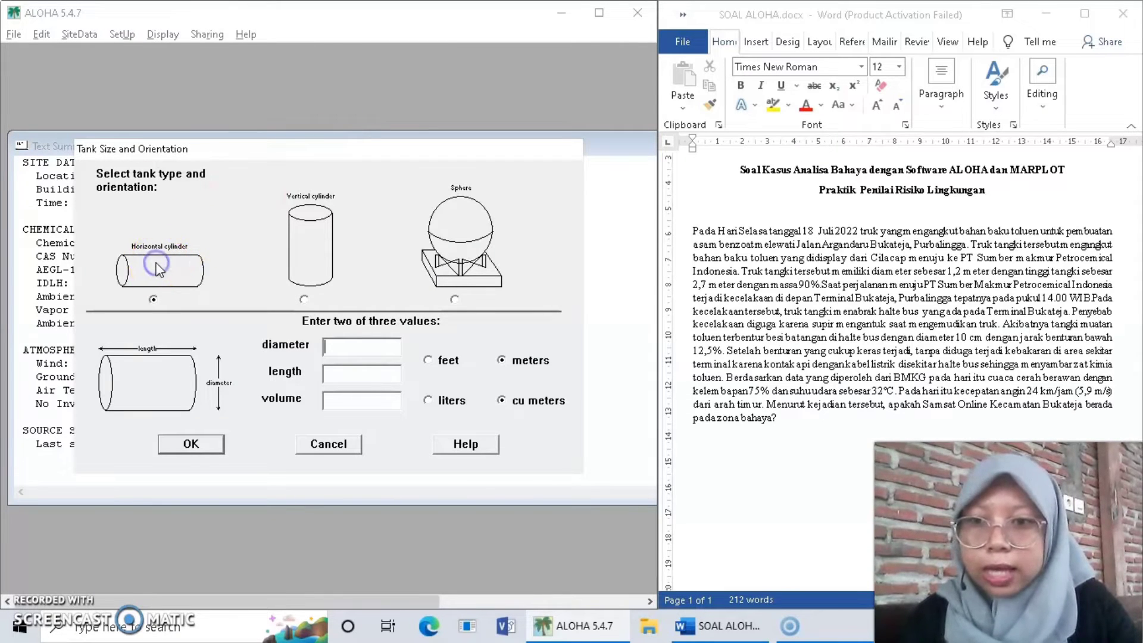
left_click(383, 344)
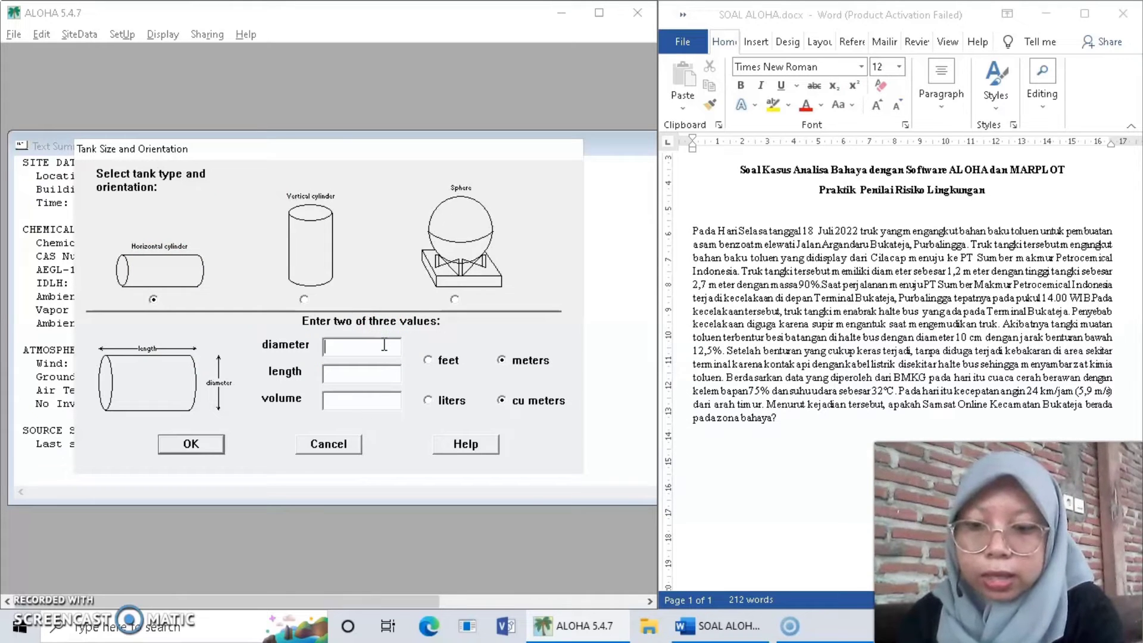
type("1.2")
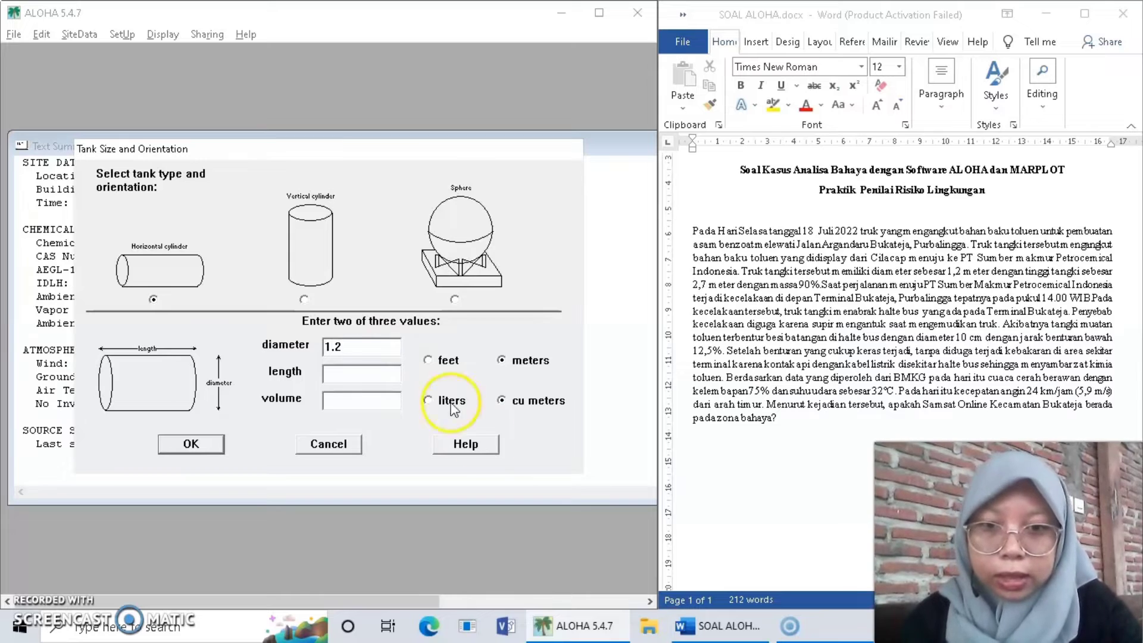
left_click(502, 361)
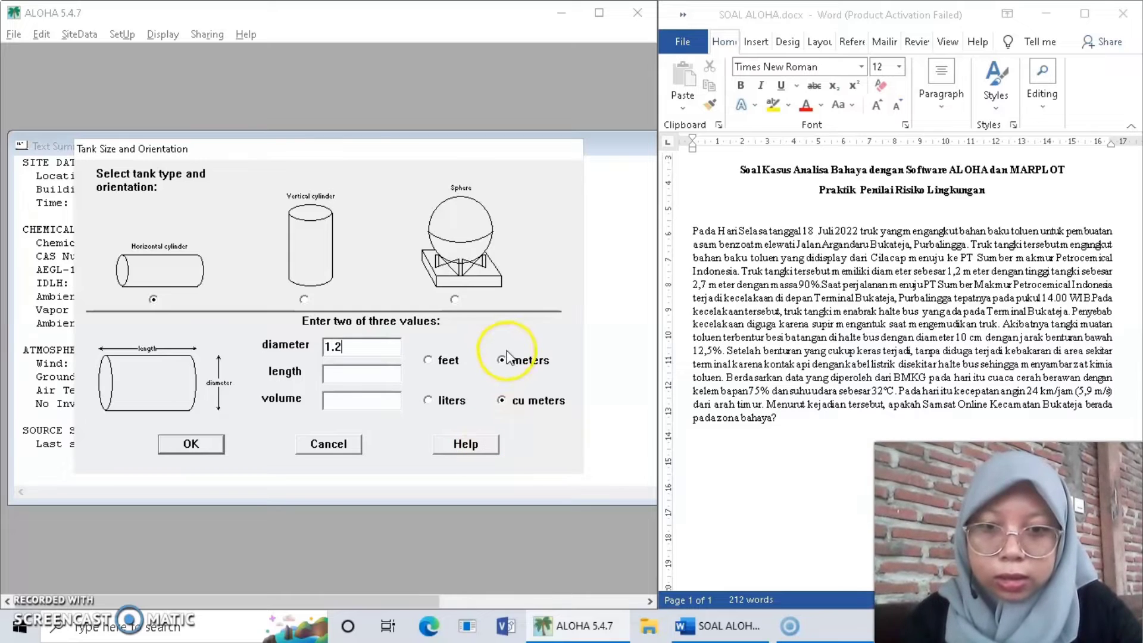
left_click(361, 373)
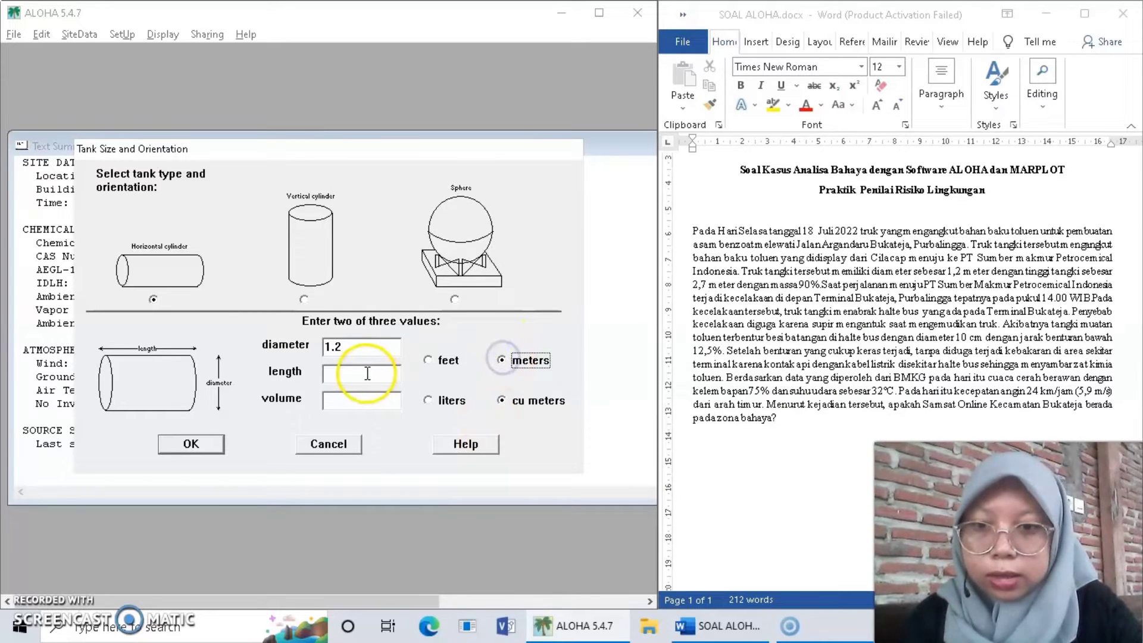
type("2.")
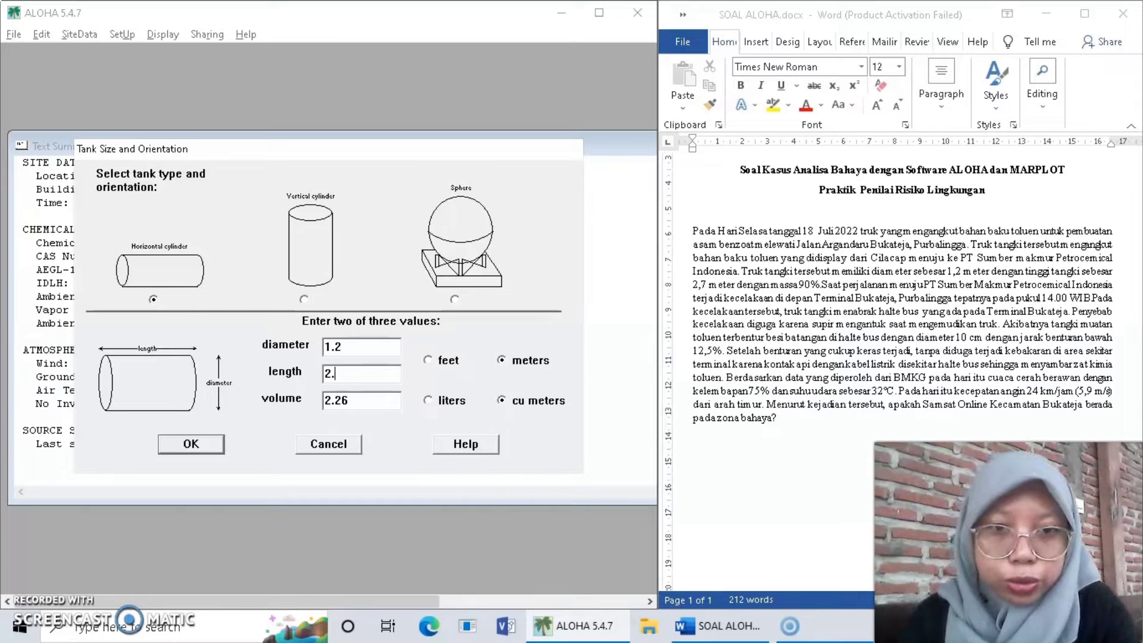
type("7")
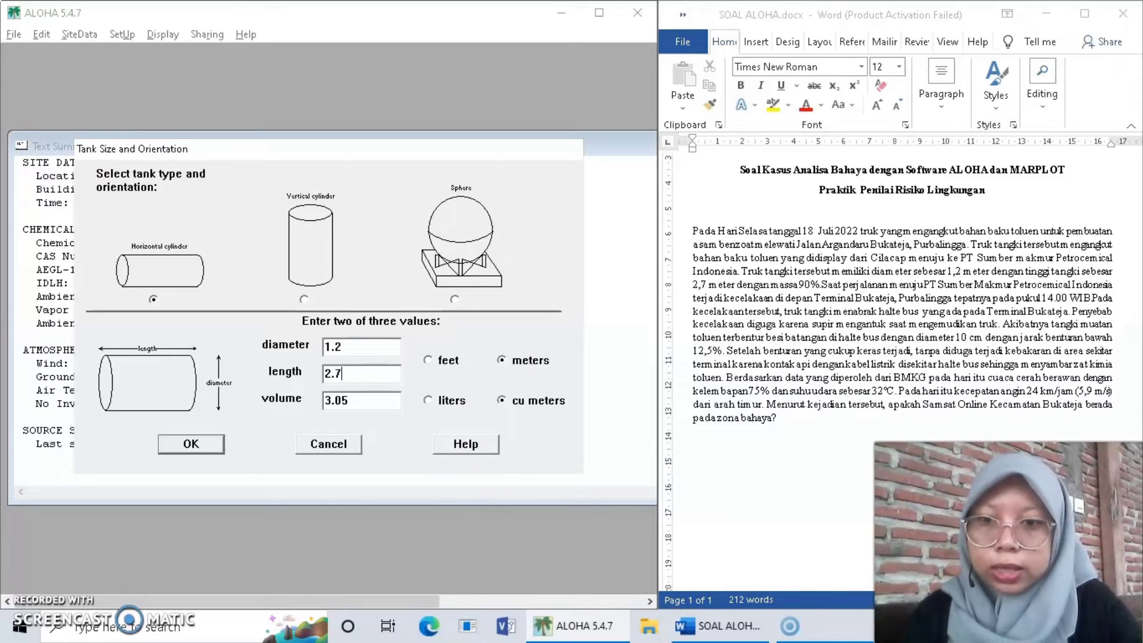
left_click(205, 443)
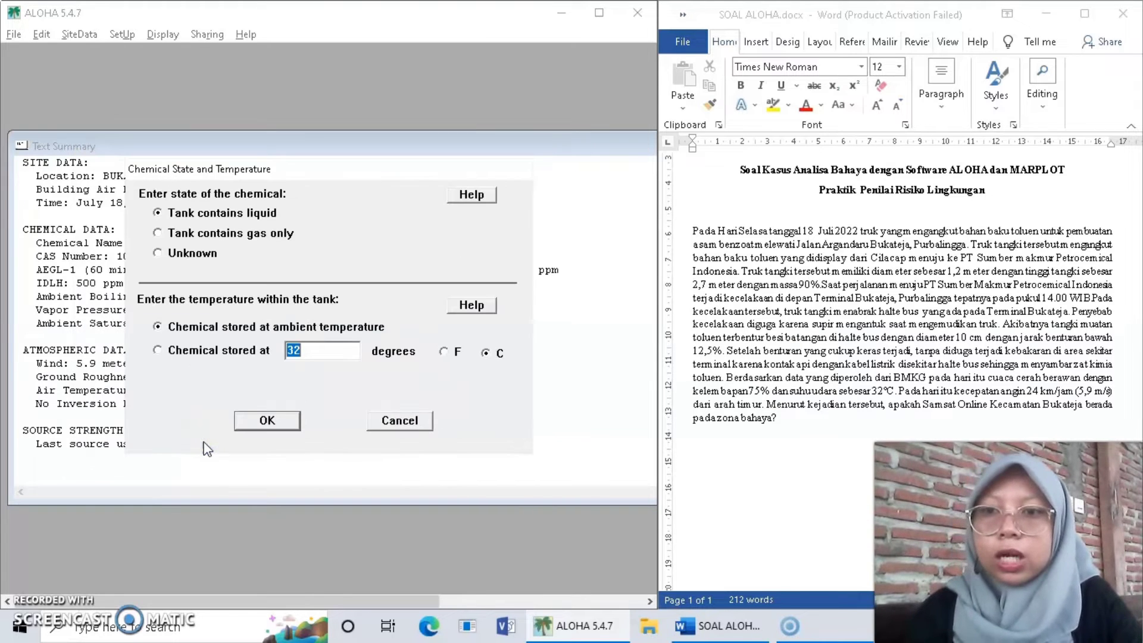
Specify that the tank contains liquid stored at ambient temperature.
left_click(156, 214)
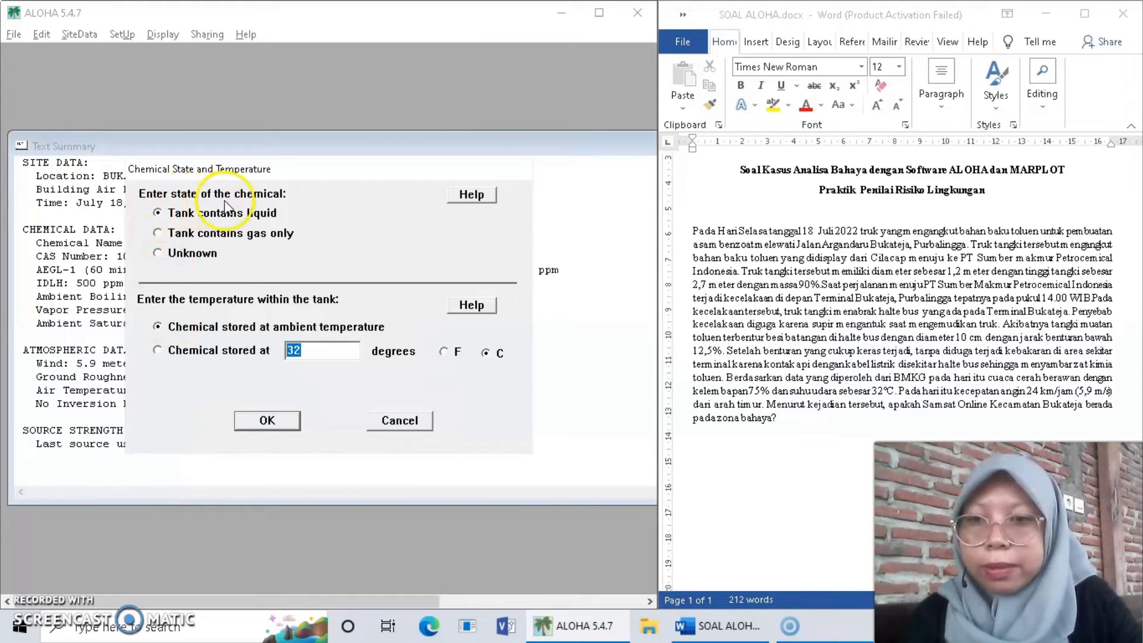
left_click(158, 213)
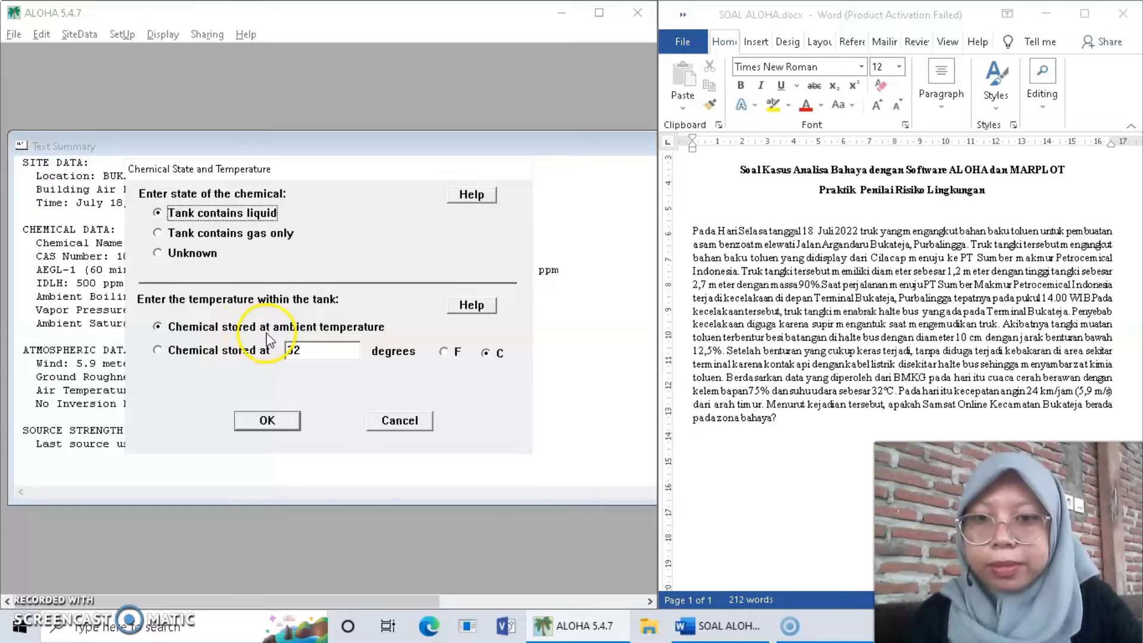
left_click(282, 427)
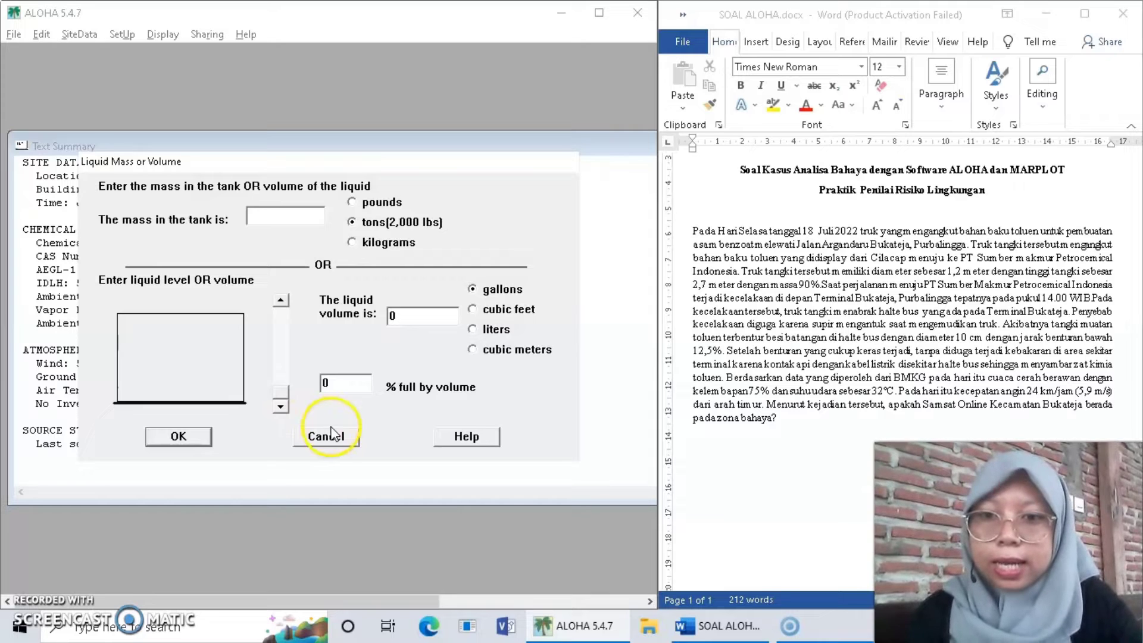
Set the liquid level in the tank to 12.5% full by volume and accept it.
left_click(342, 385)
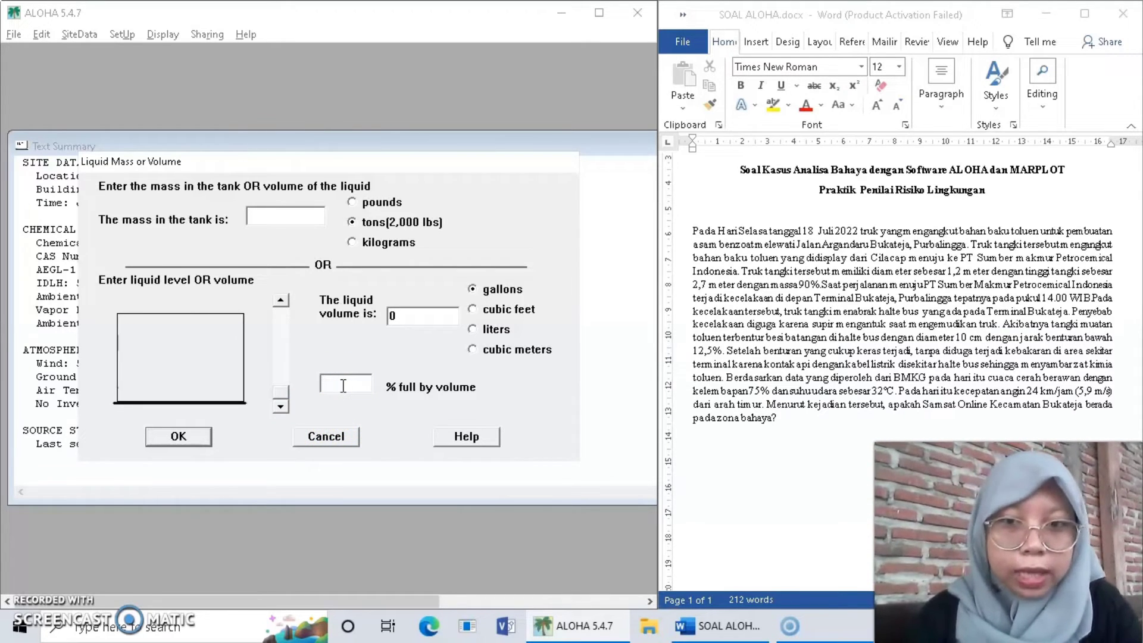
type("12")
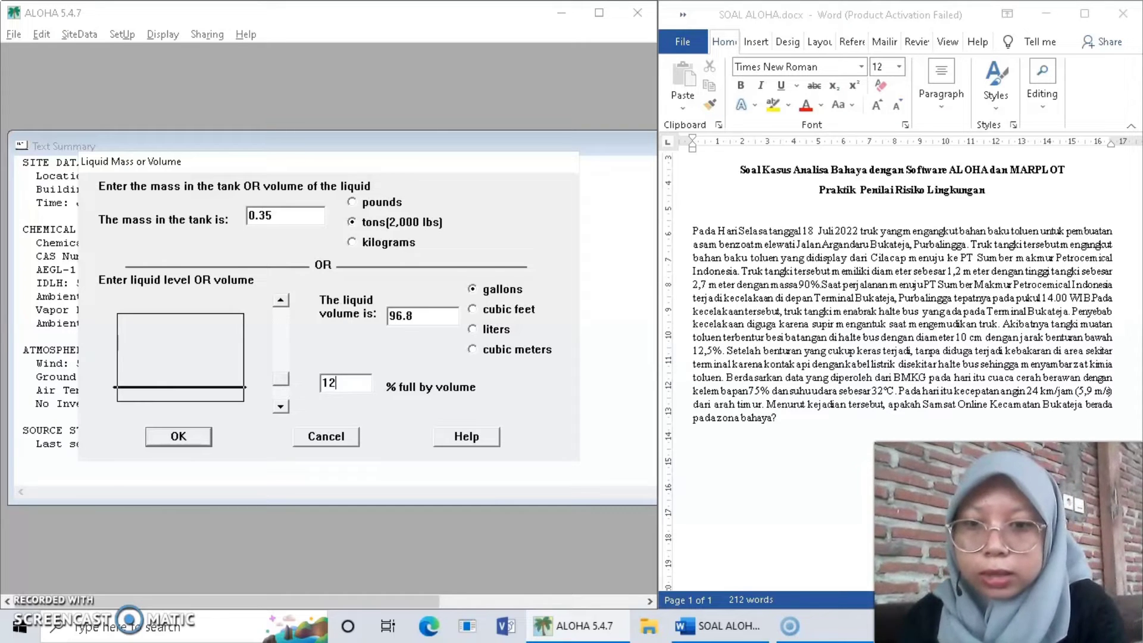
type(".5")
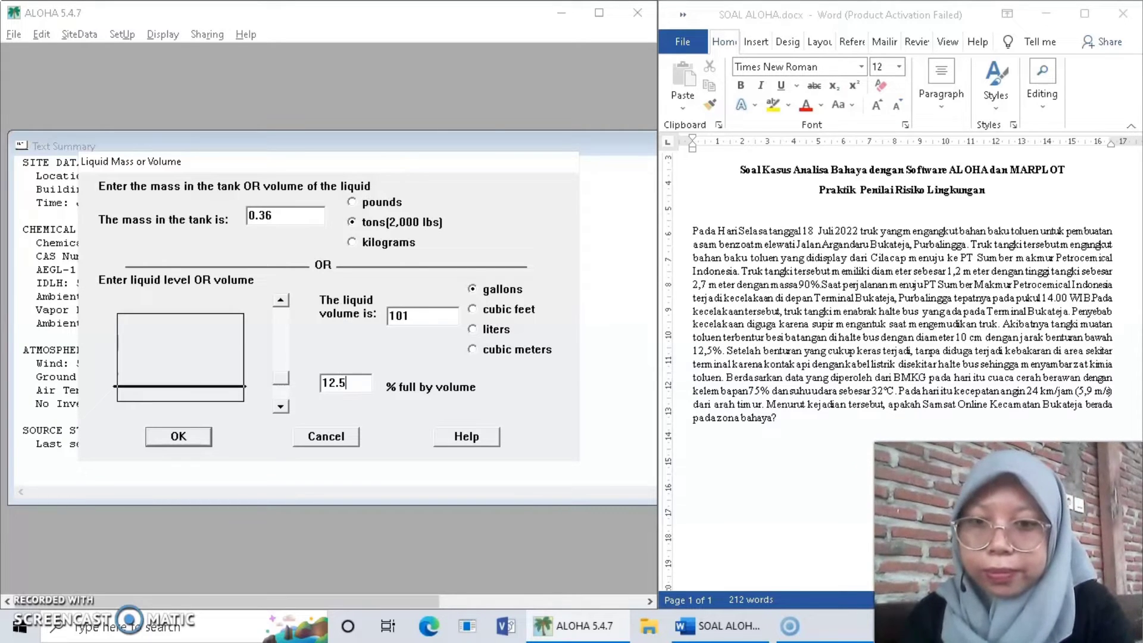
left_click(194, 435)
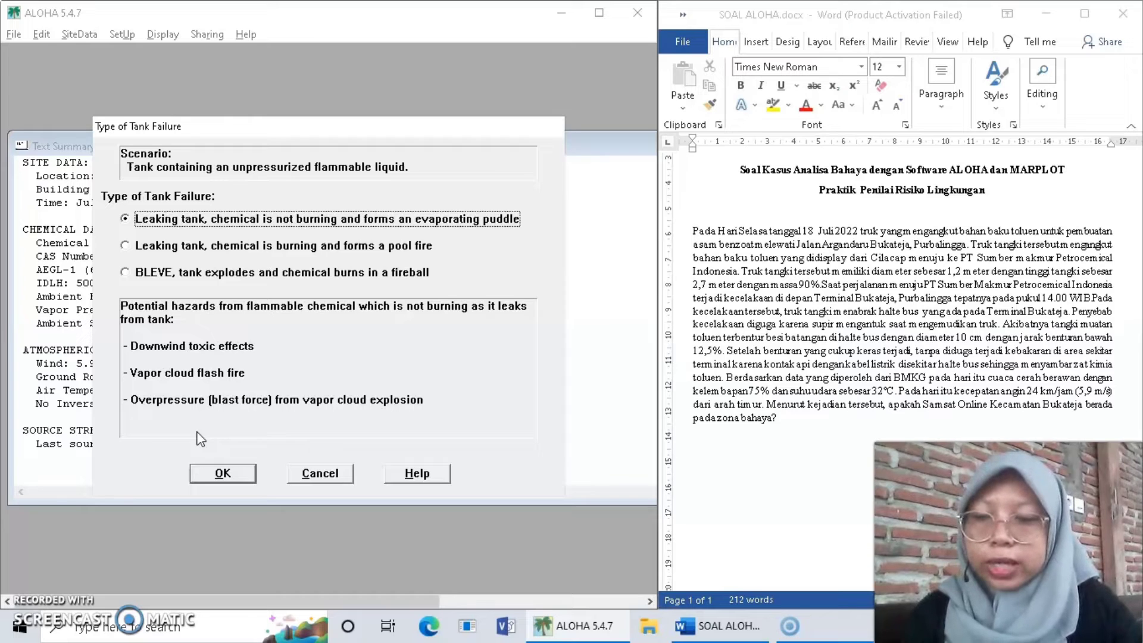
Choose a leaking tank with burning chemical forming a pool fire, and define the leak as a circular hole 10 centimeters in diameter.
left_click(125, 246)
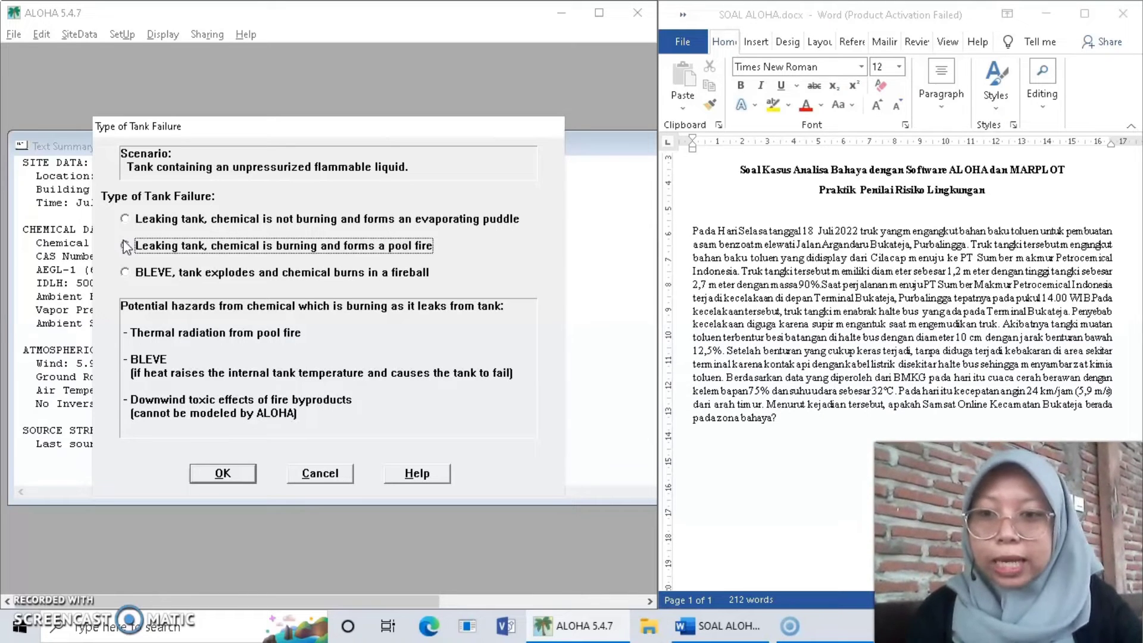
left_click(229, 474)
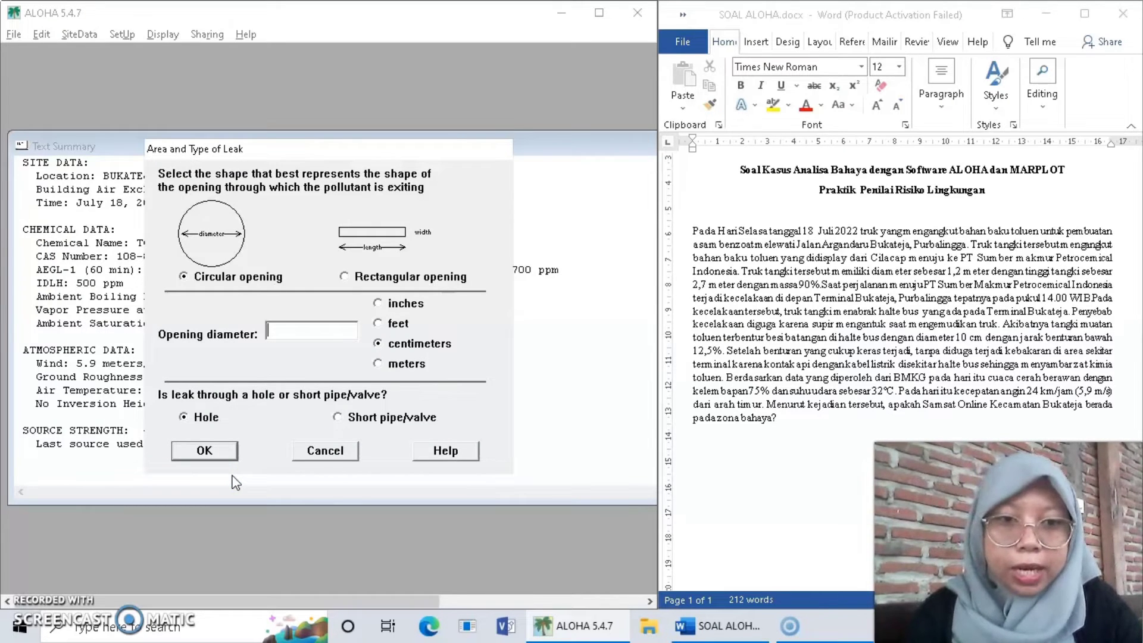
type("1")
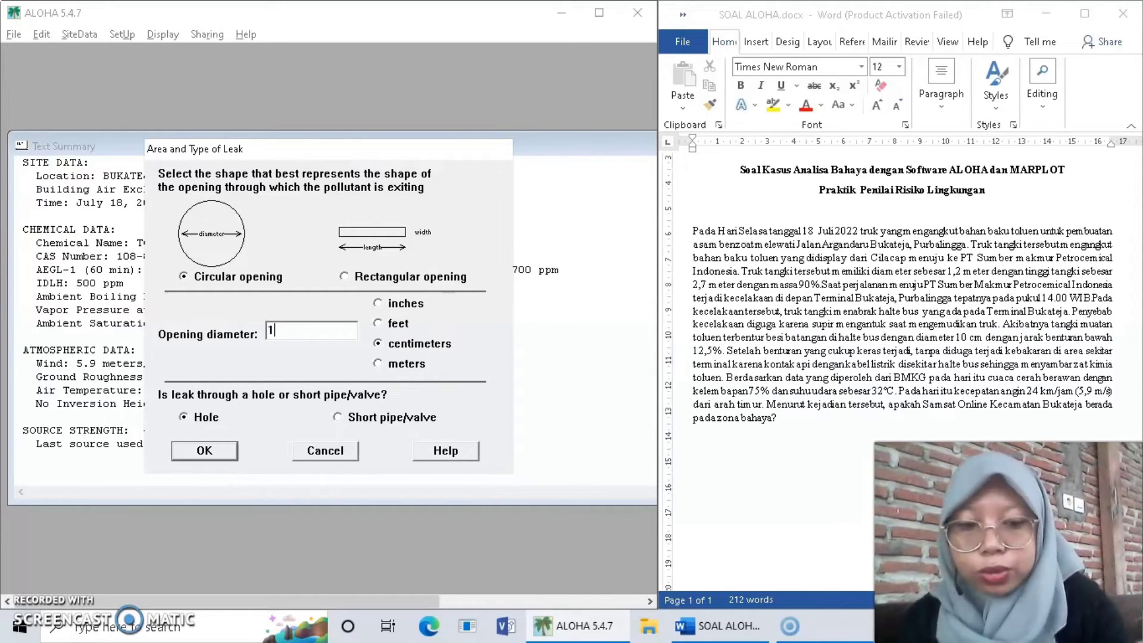
type("0")
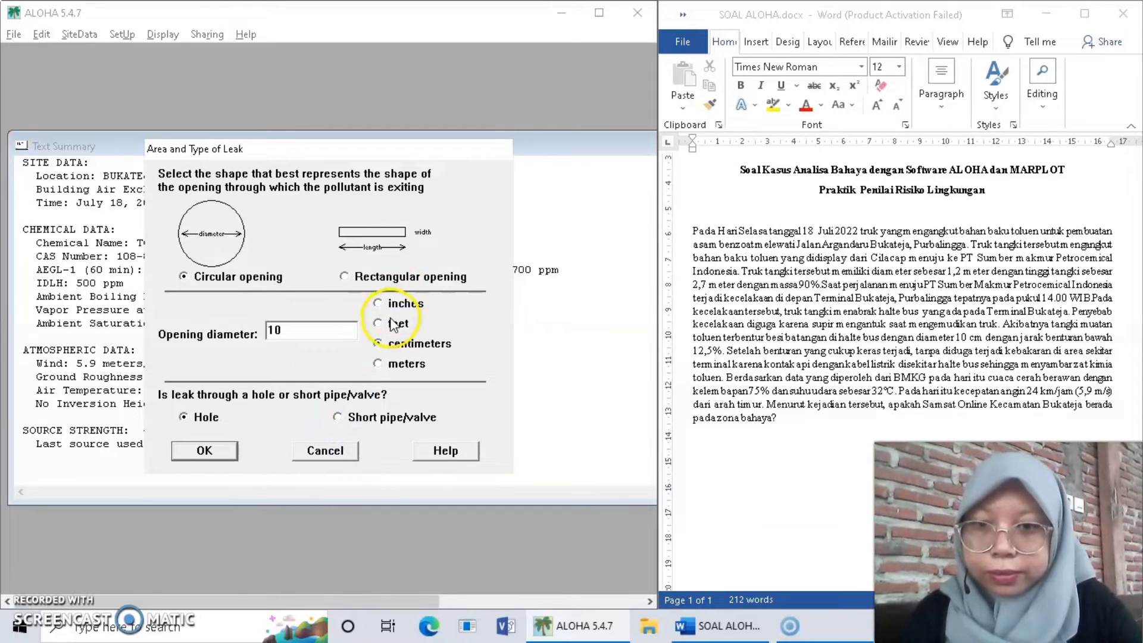
left_click(386, 344)
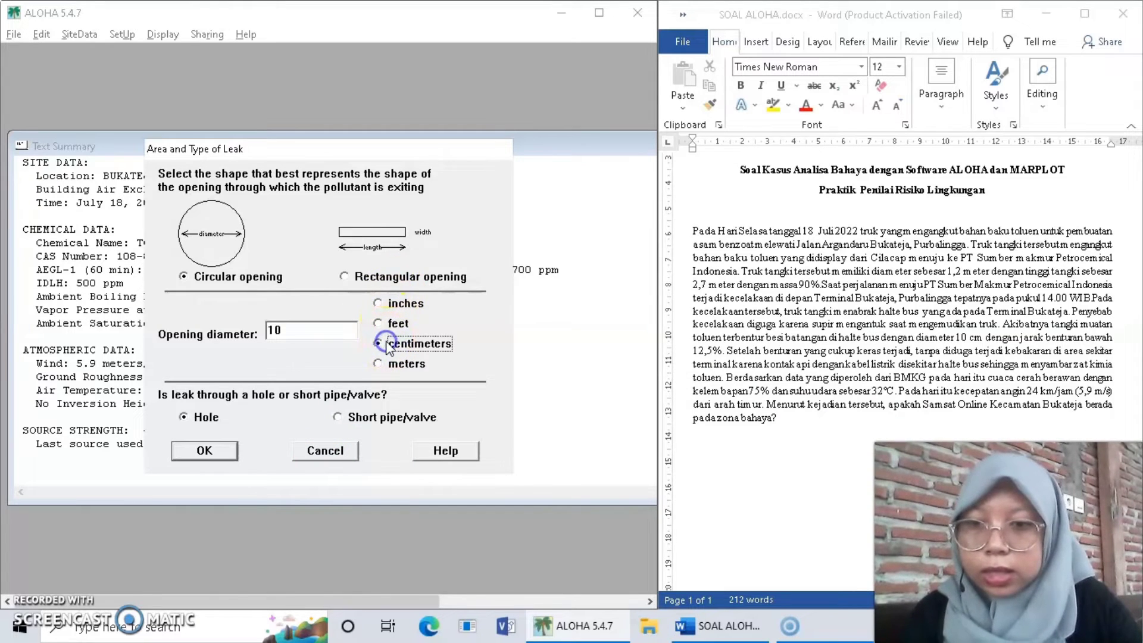
left_click(197, 420)
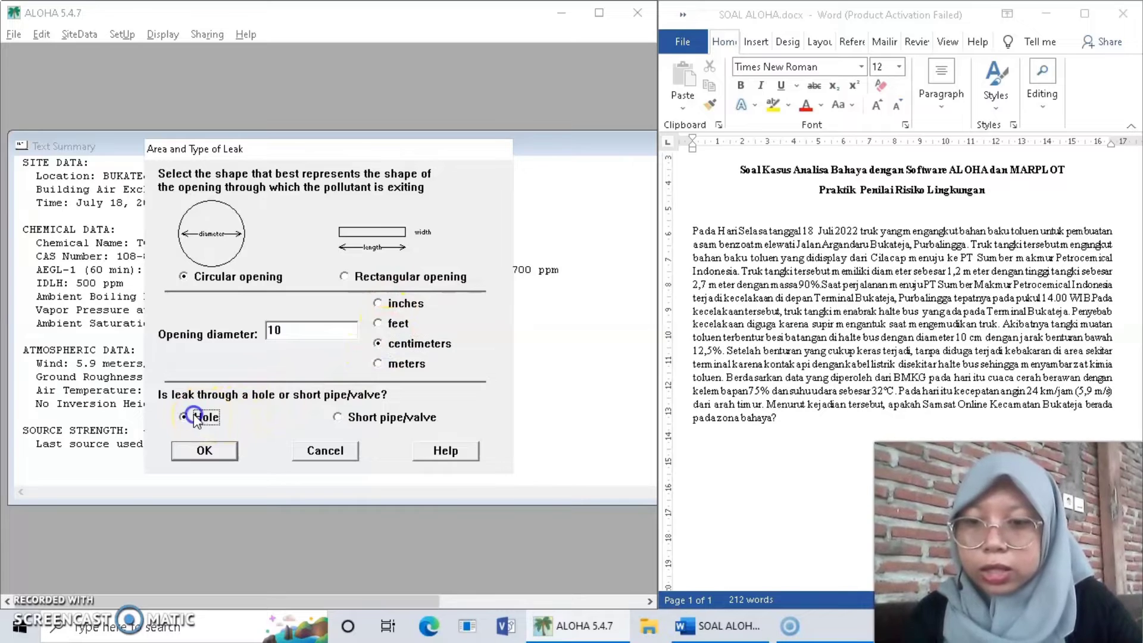
left_click(204, 451)
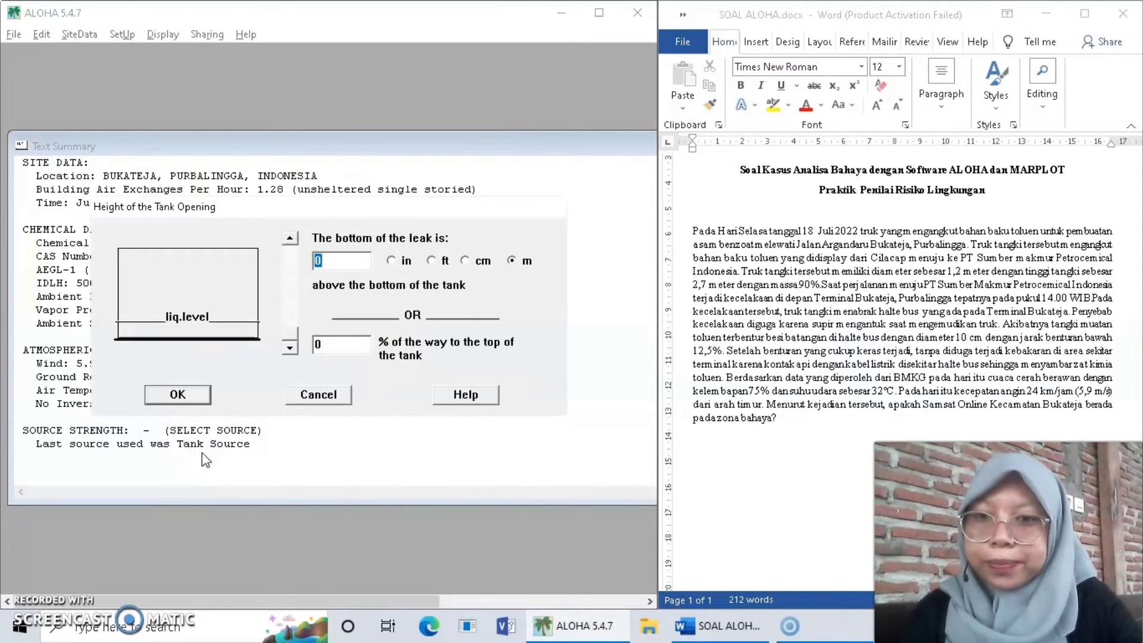
Set the height of the tank opening to 12.5% of the way to the top of the tank.
left_click(359, 333)
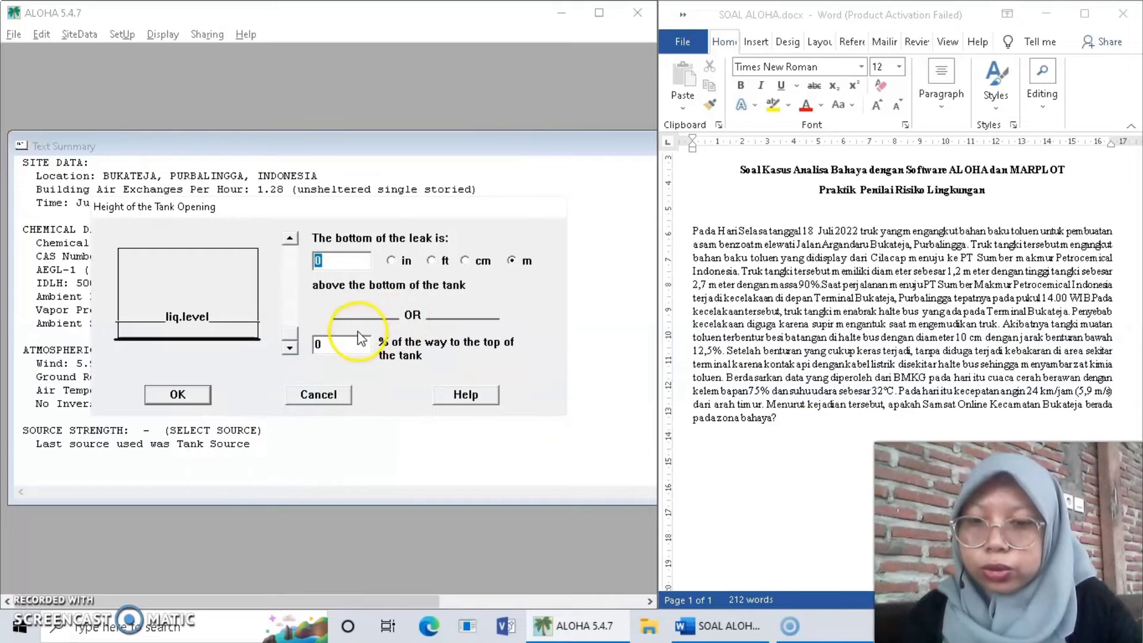
double_click(340, 343)
key("BackSpace")
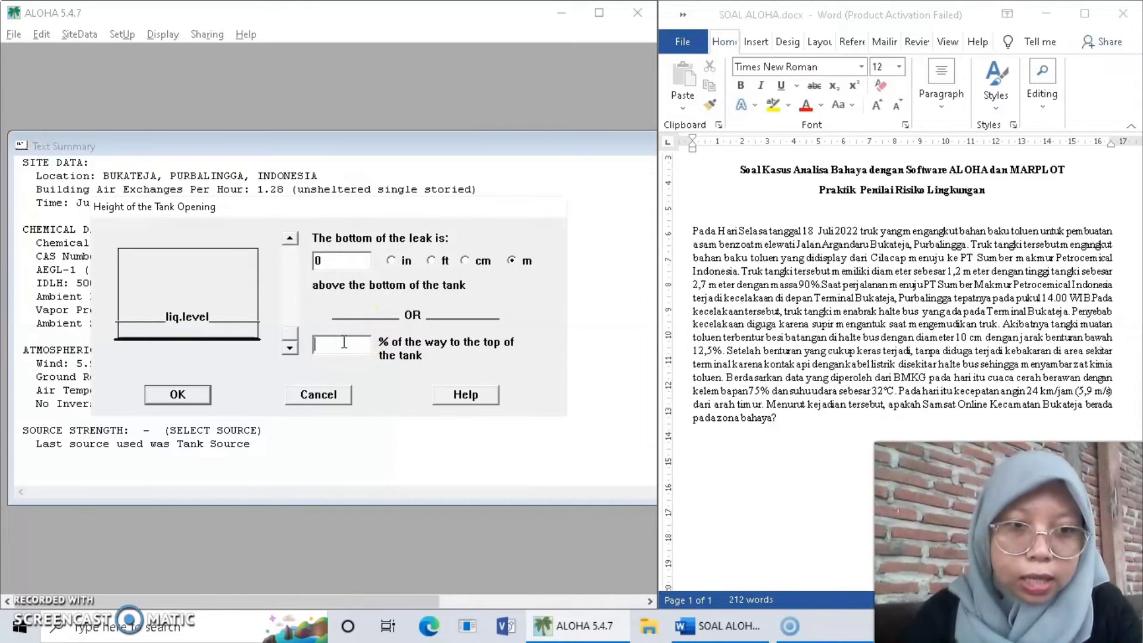
type("9")
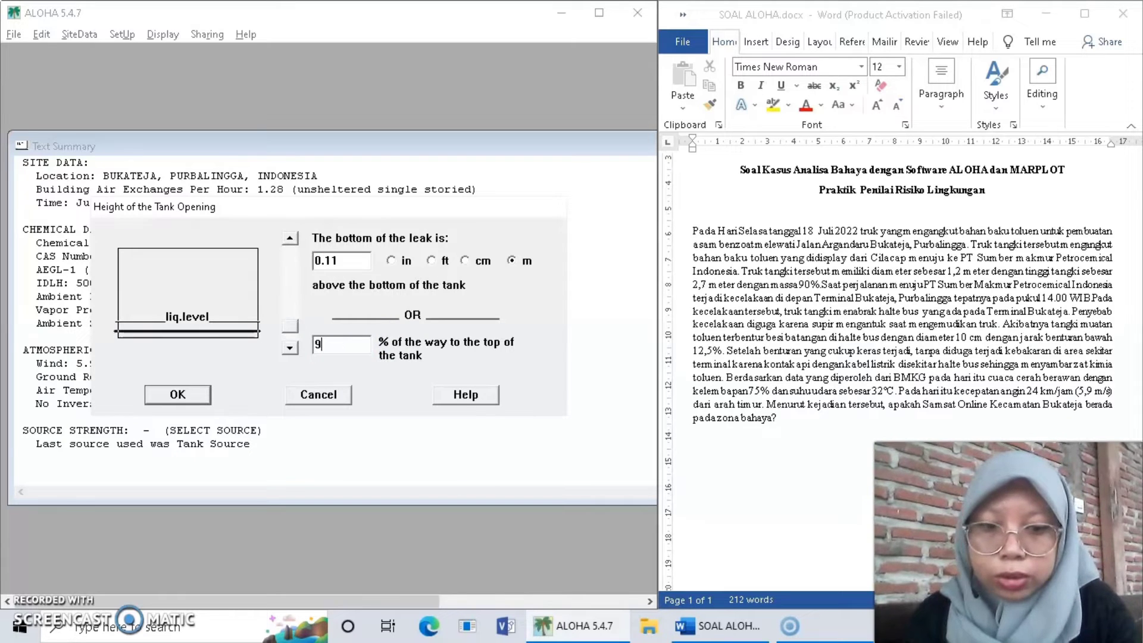
key("BackSpace")
type("12")
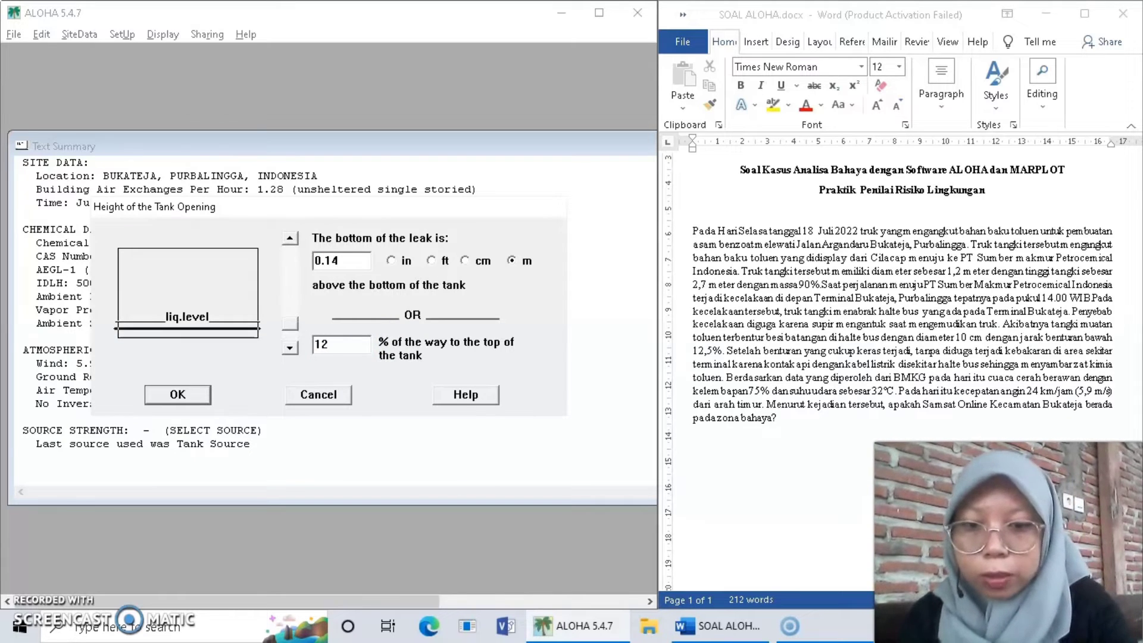
type(".5")
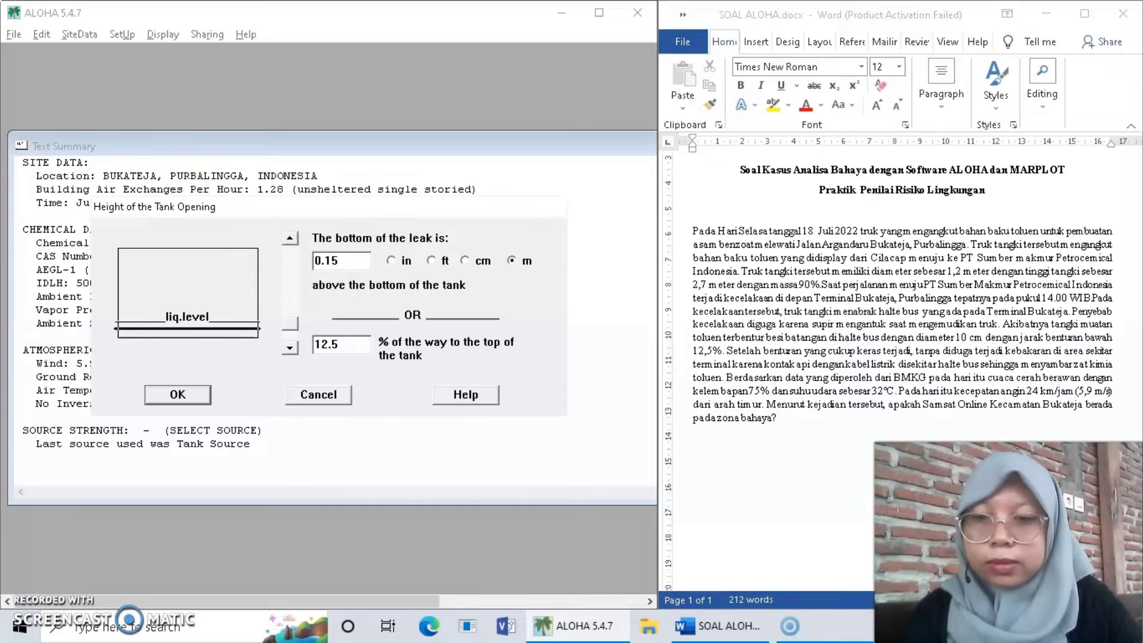
left_click(178, 395)
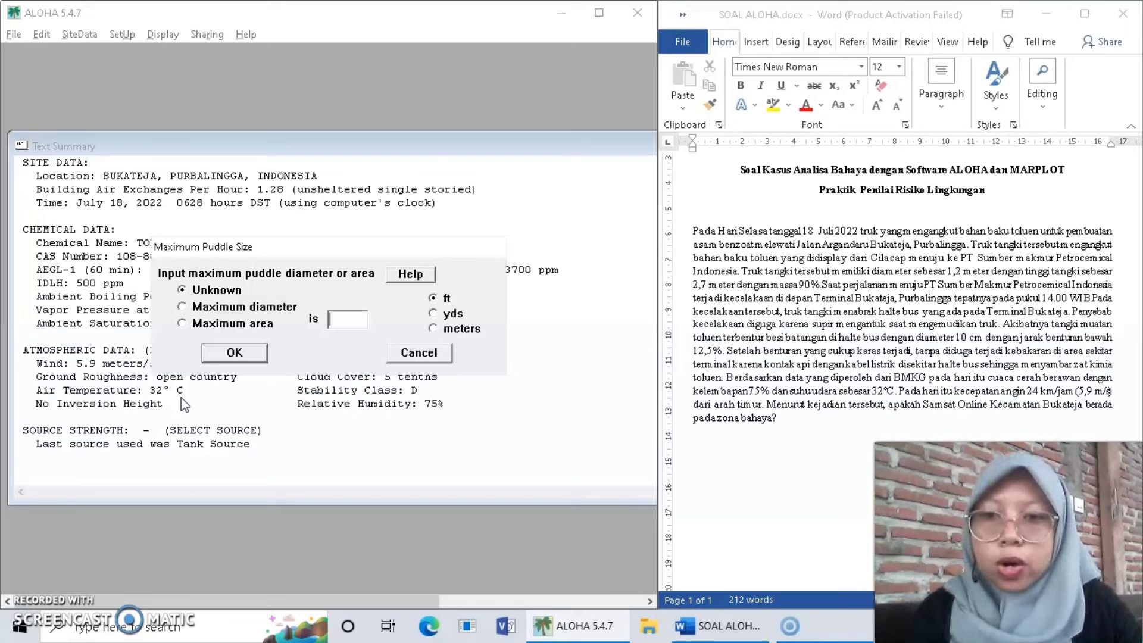
Leave the maximum puddle size unknown and plot the thermal radiation threat zones for 10.0, 5.0 and 2.0 kW/(sq m).
left_click(181, 289)
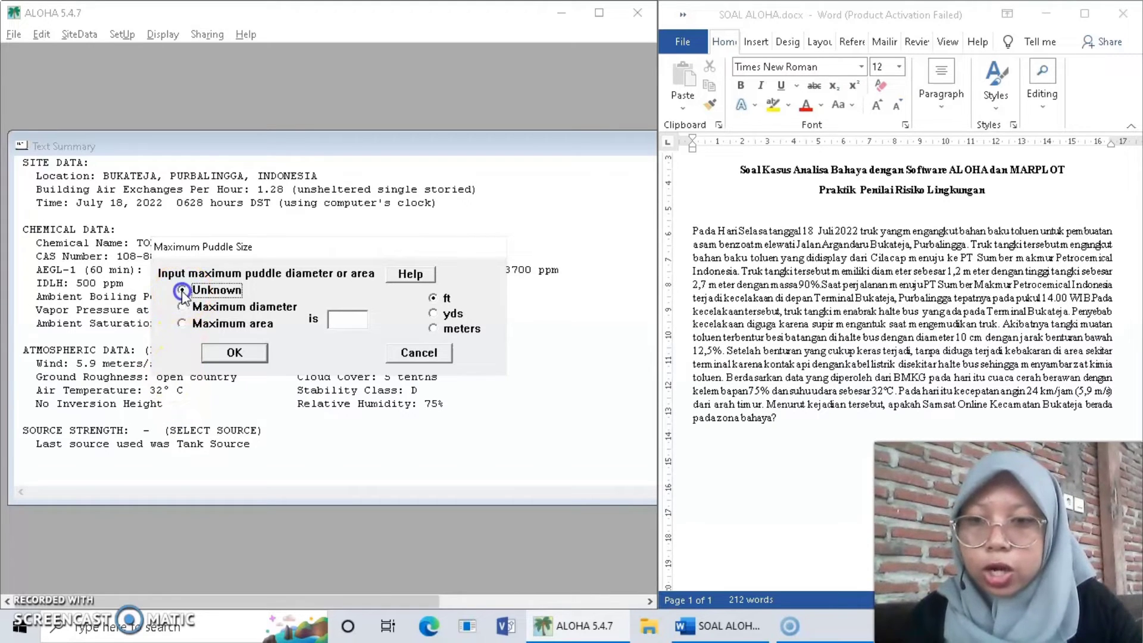
left_click(259, 355)
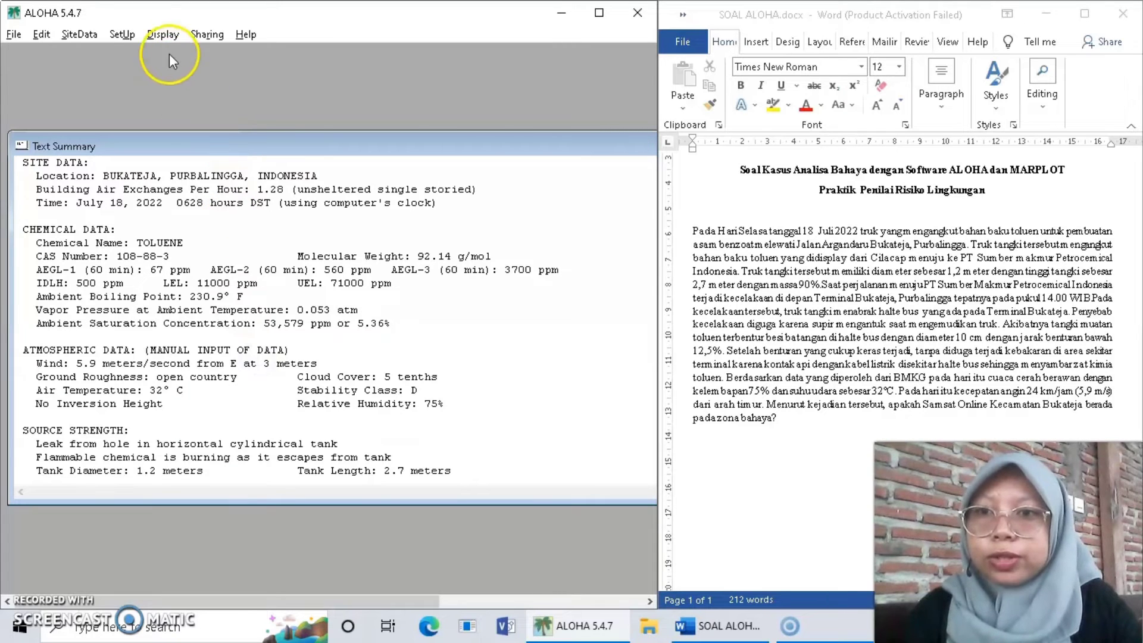
left_click(162, 34)
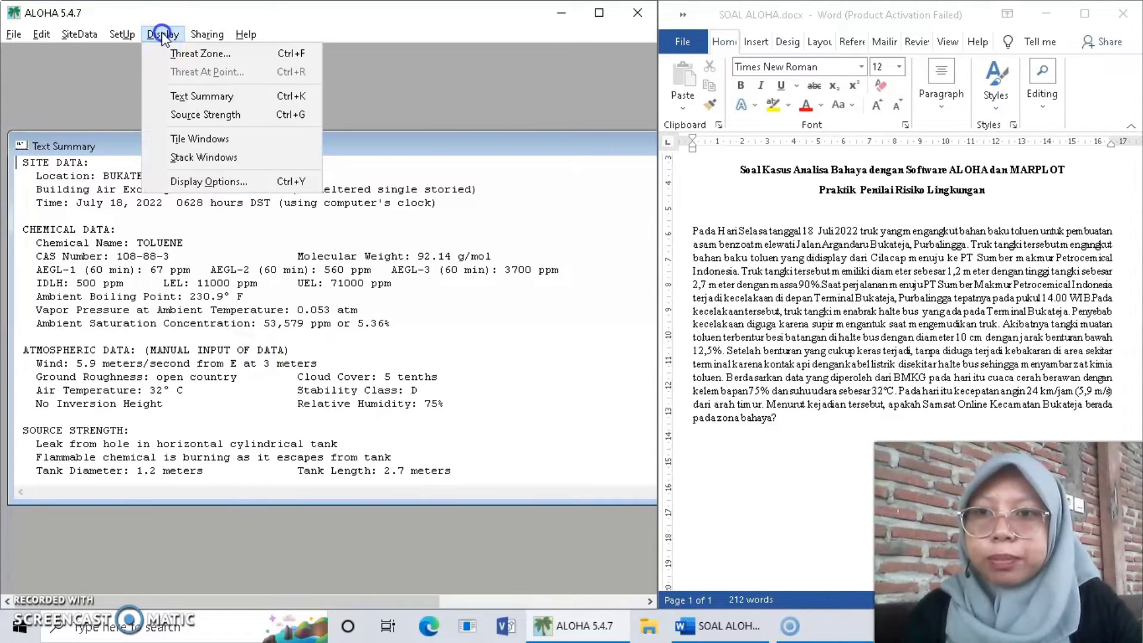
left_click(213, 52)
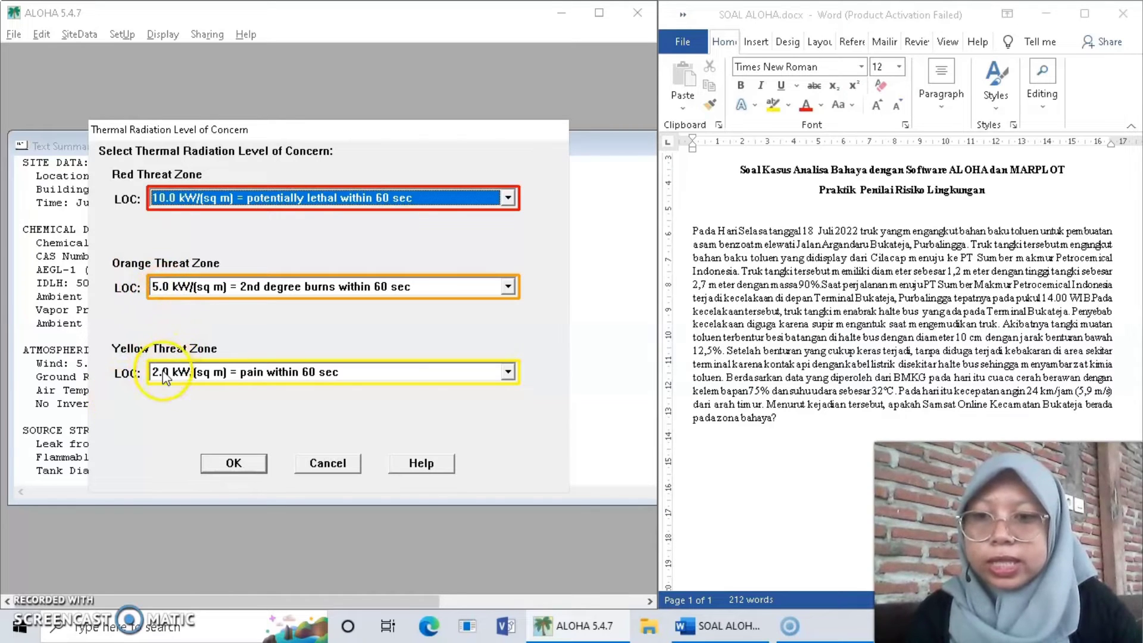
left_click(248, 463)
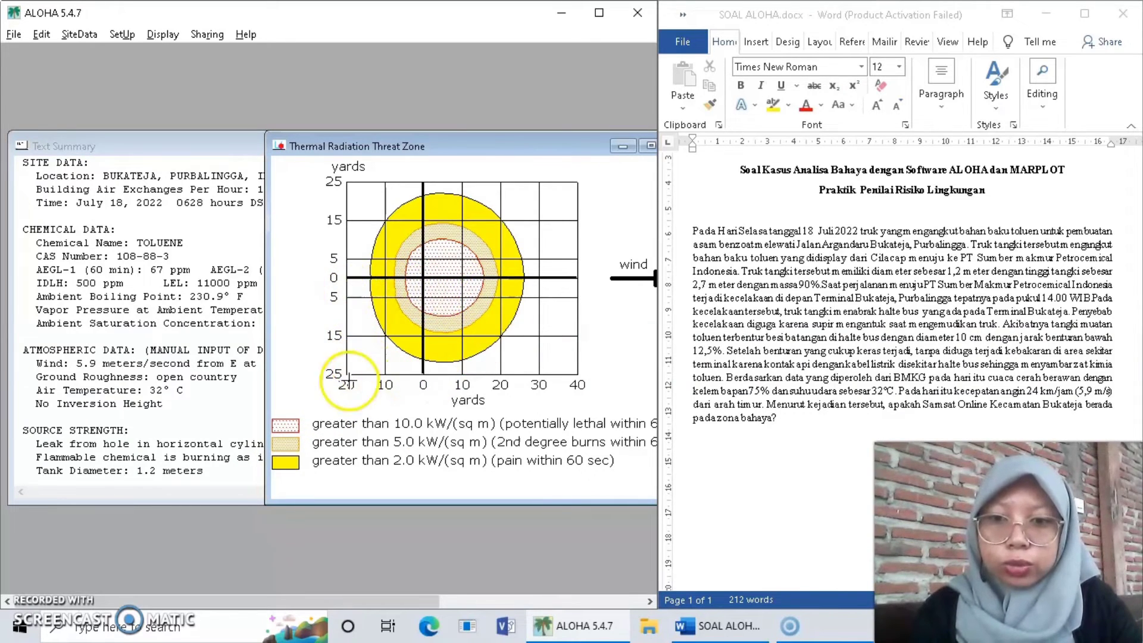
Share the threat zone with MARPLOT by going to its map, and maximize the map window.
left_click(202, 33)
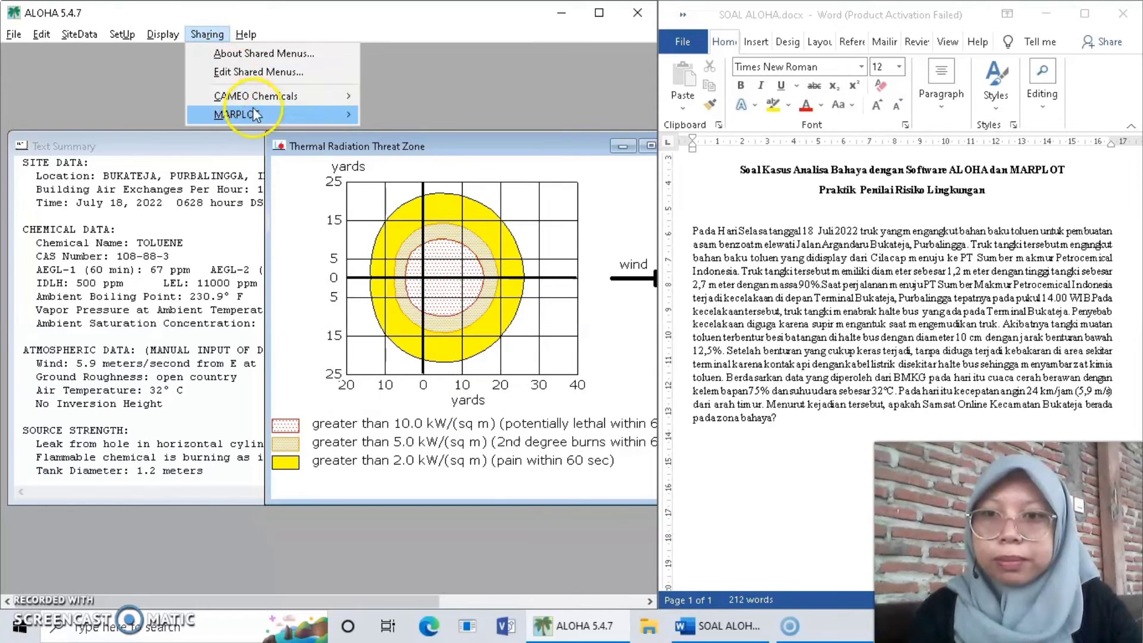
mouse_move(273, 119)
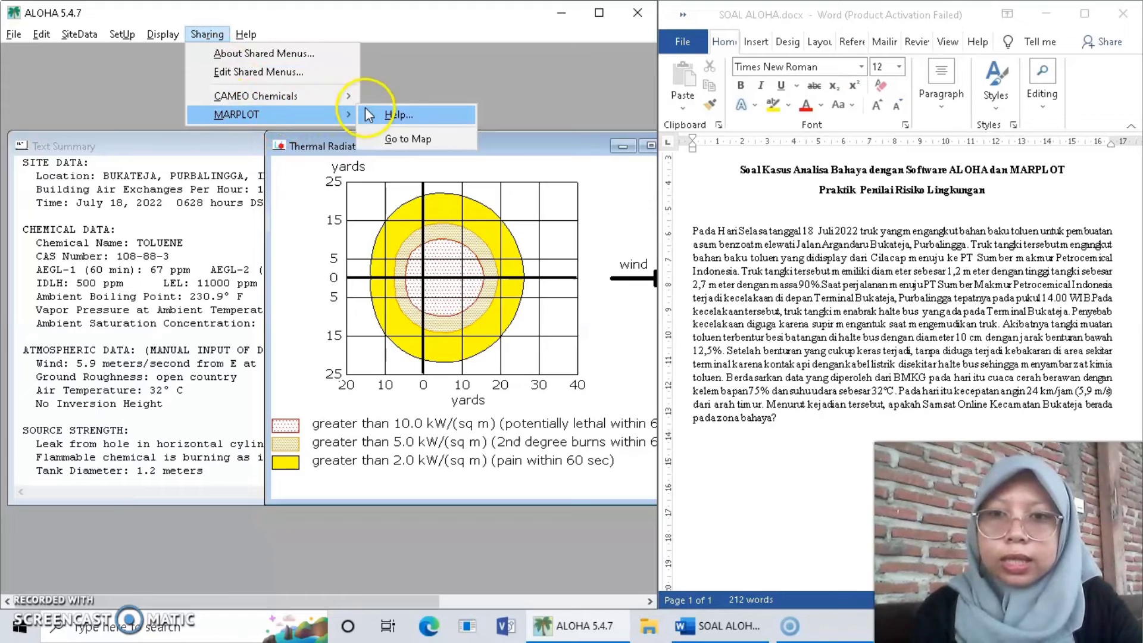
left_click(409, 137)
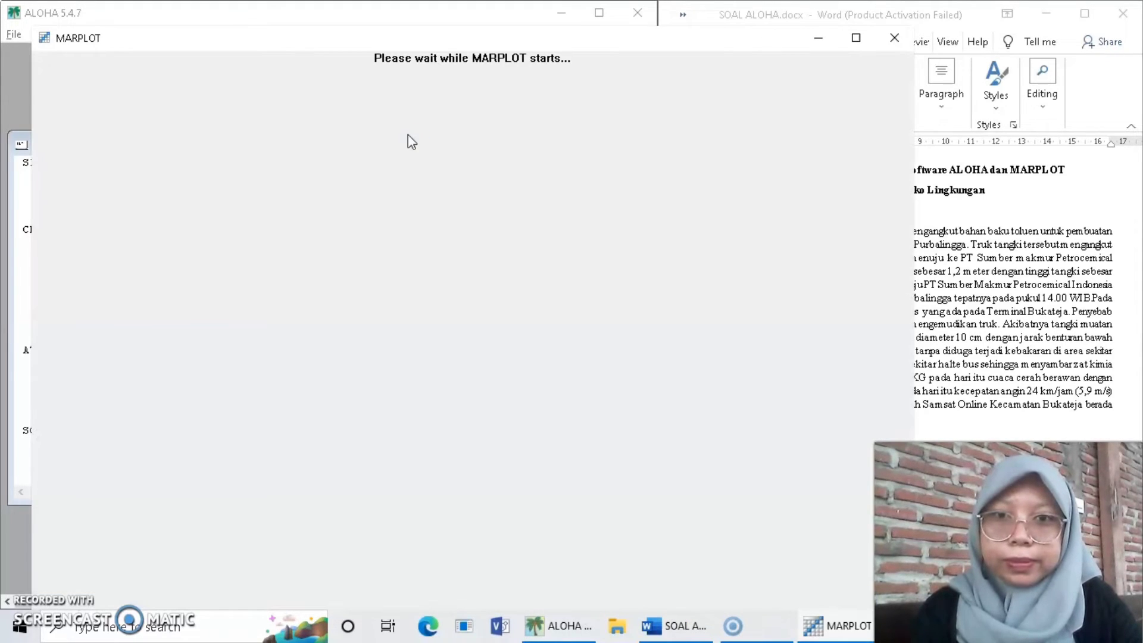
left_click(857, 40)
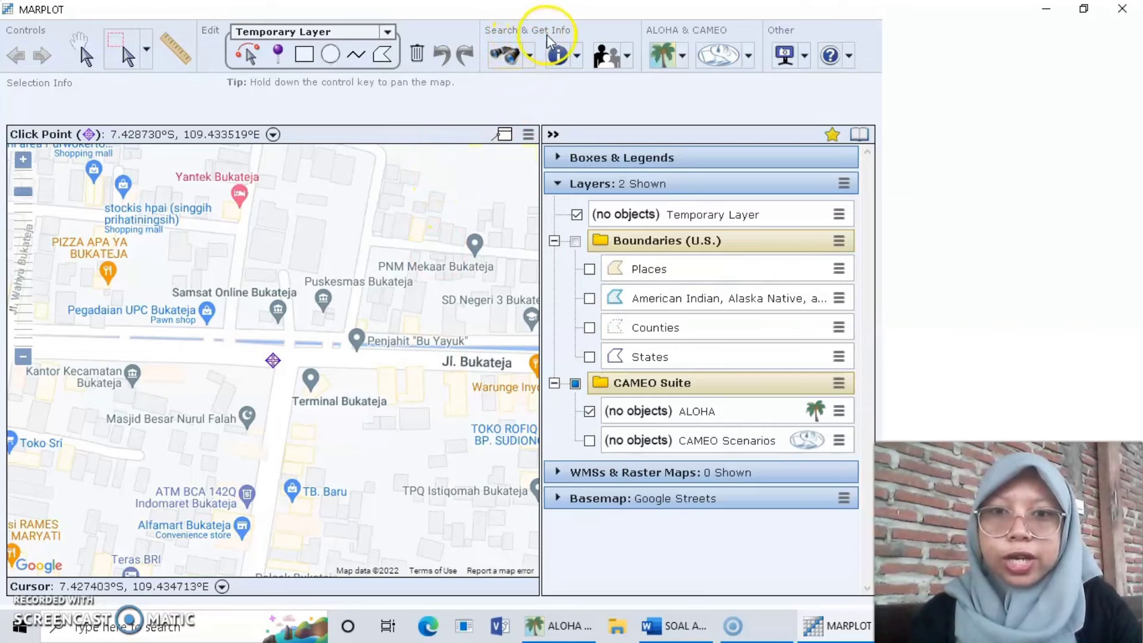
Find the address "Bukateja, Purbalingga" and show it on the map.
left_click(531, 64)
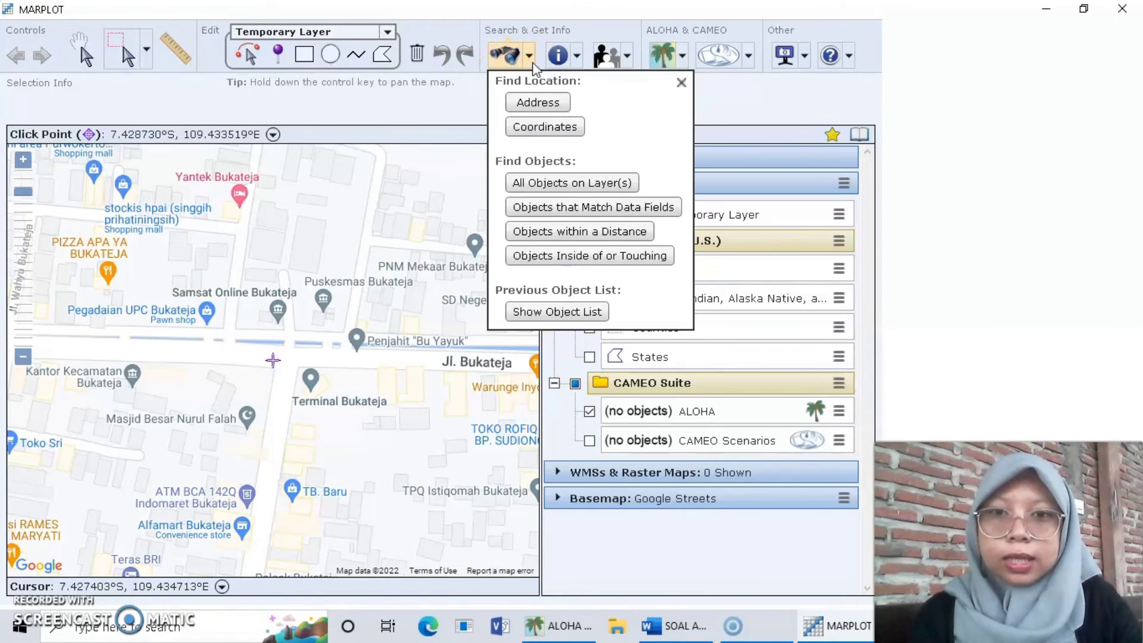
left_click(538, 102)
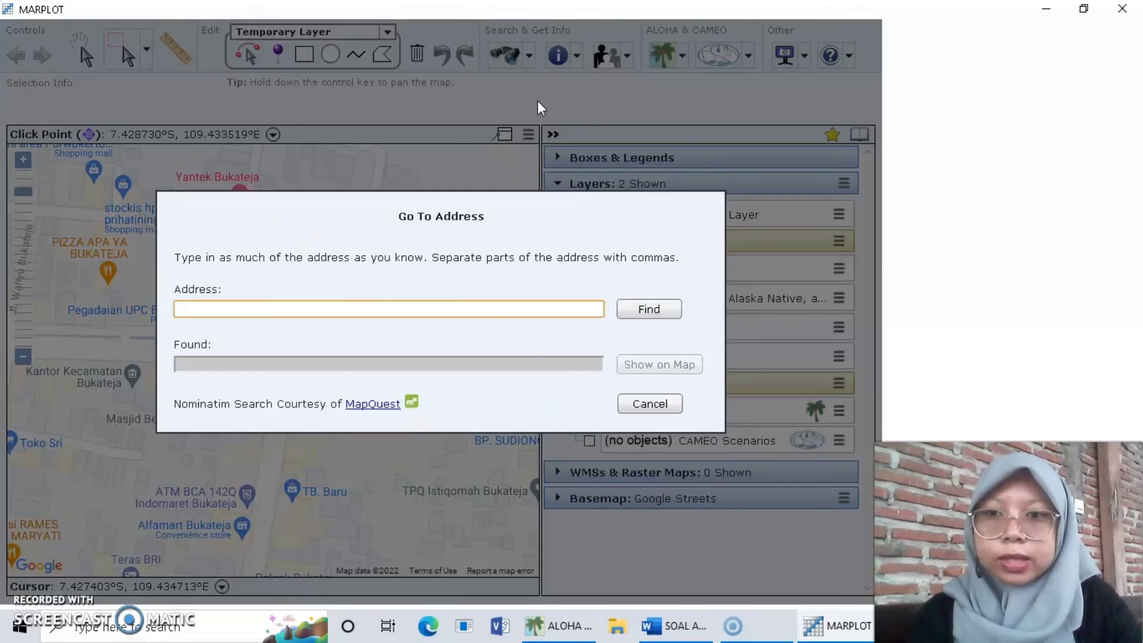
left_click(409, 299)
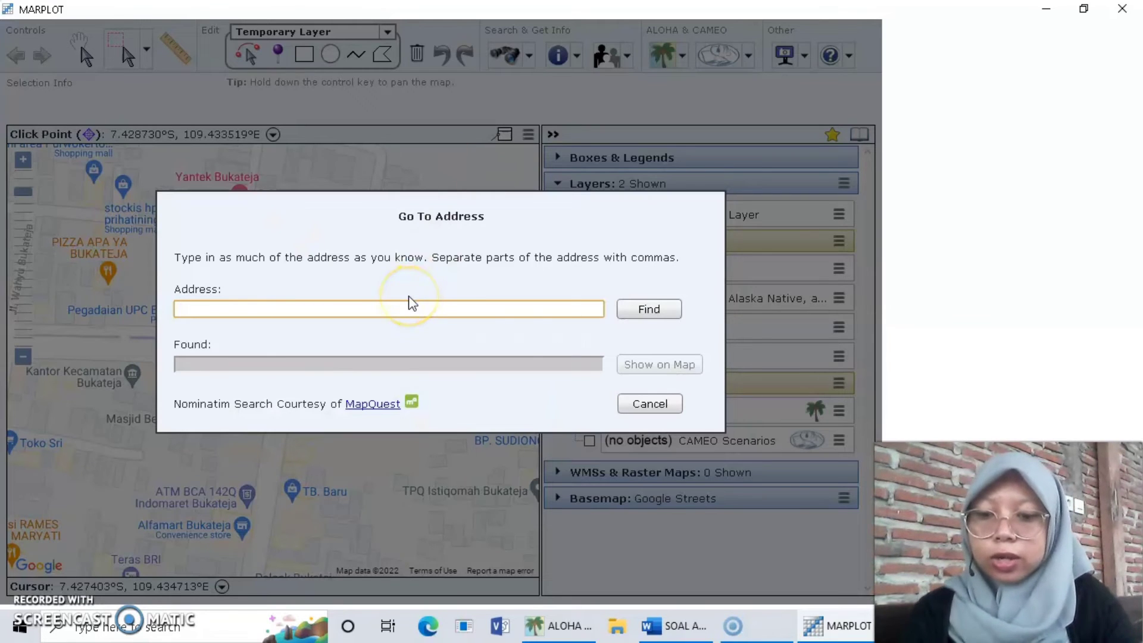
type("Bu")
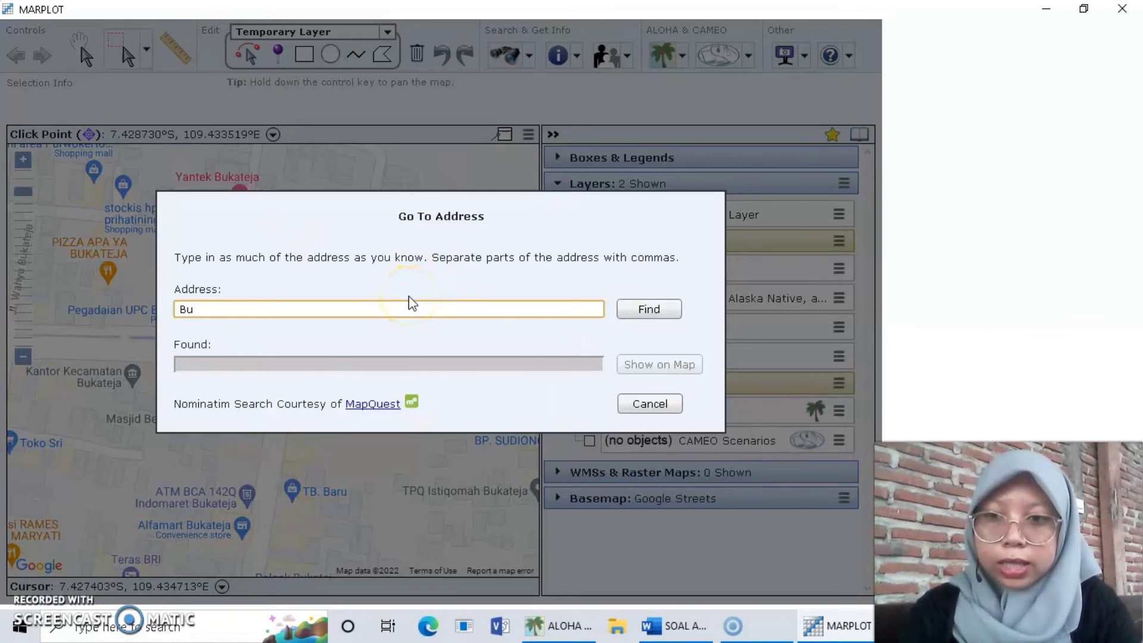
type("kateja, P")
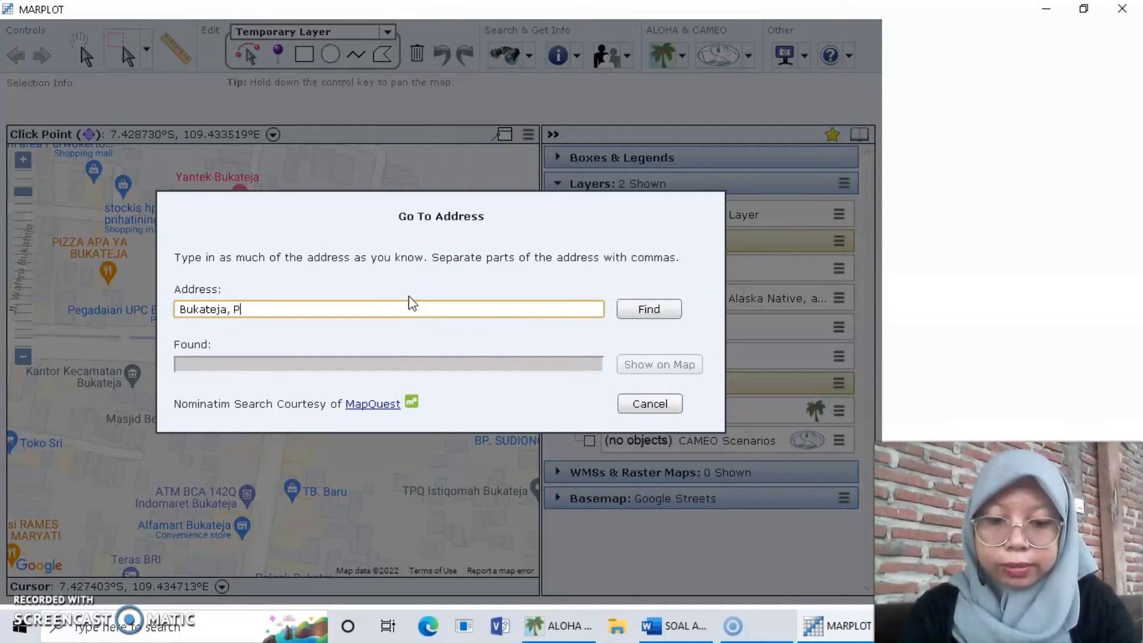
type("urbalingga")
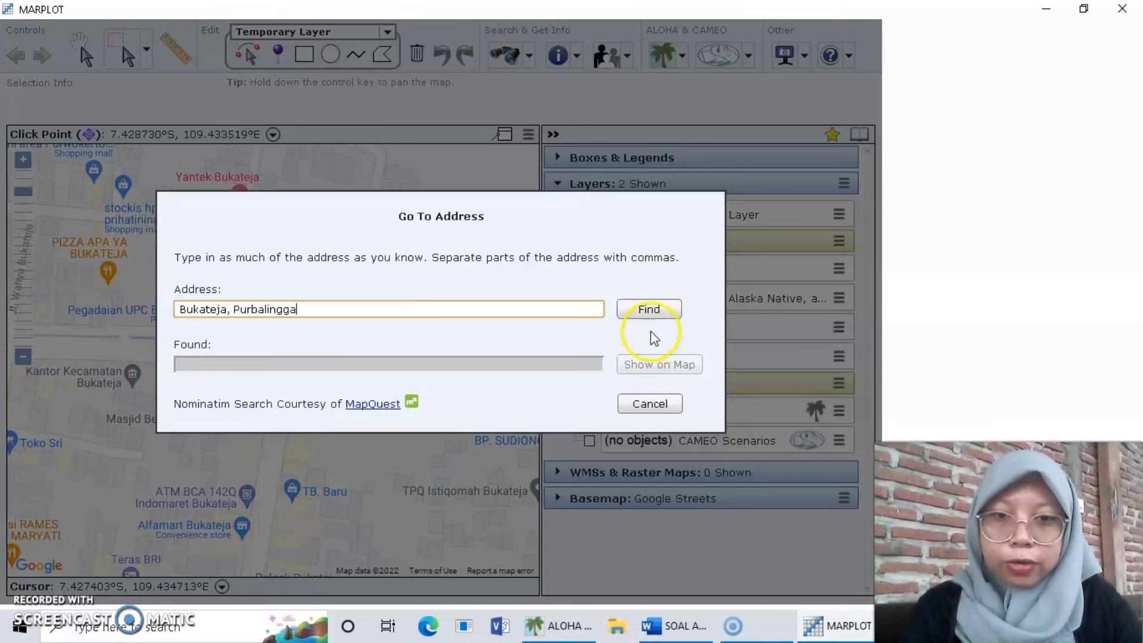
left_click(651, 310)
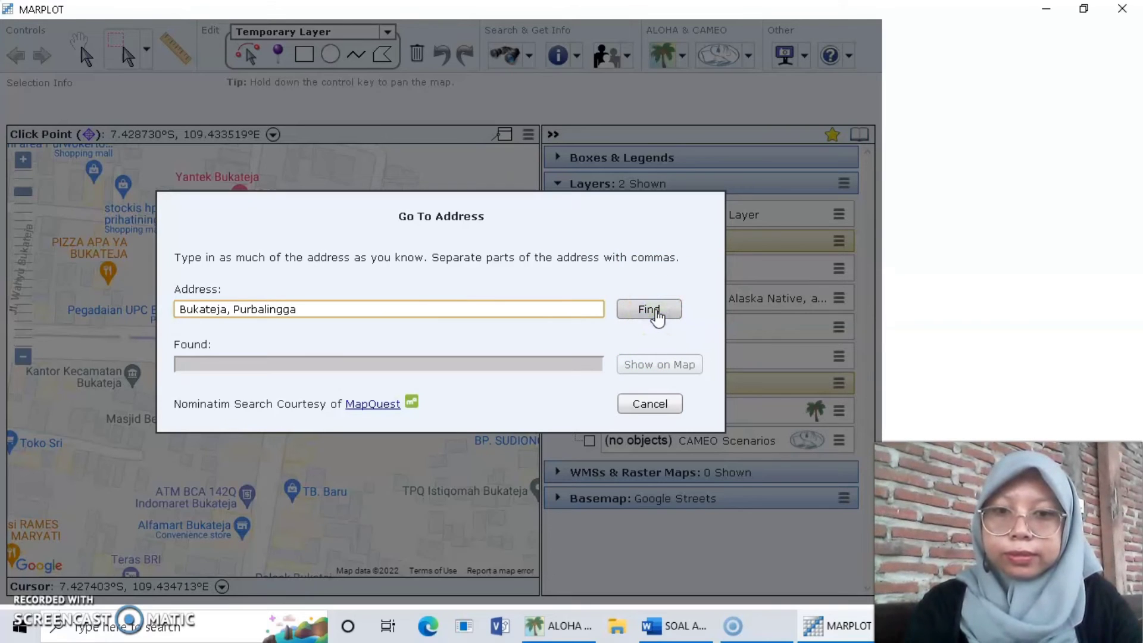
left_click(654, 367)
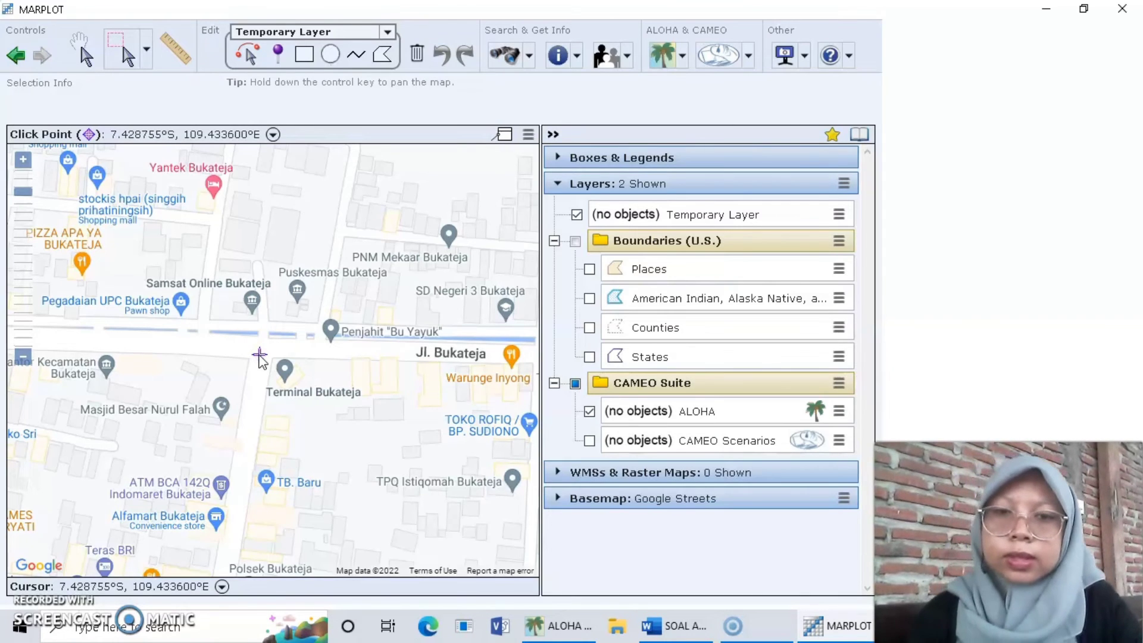
Set the ALOHA source point at the road junction beside Terminal Bukateja and select the 10.0 kW/(sq m) threat zone.
left_click(683, 68)
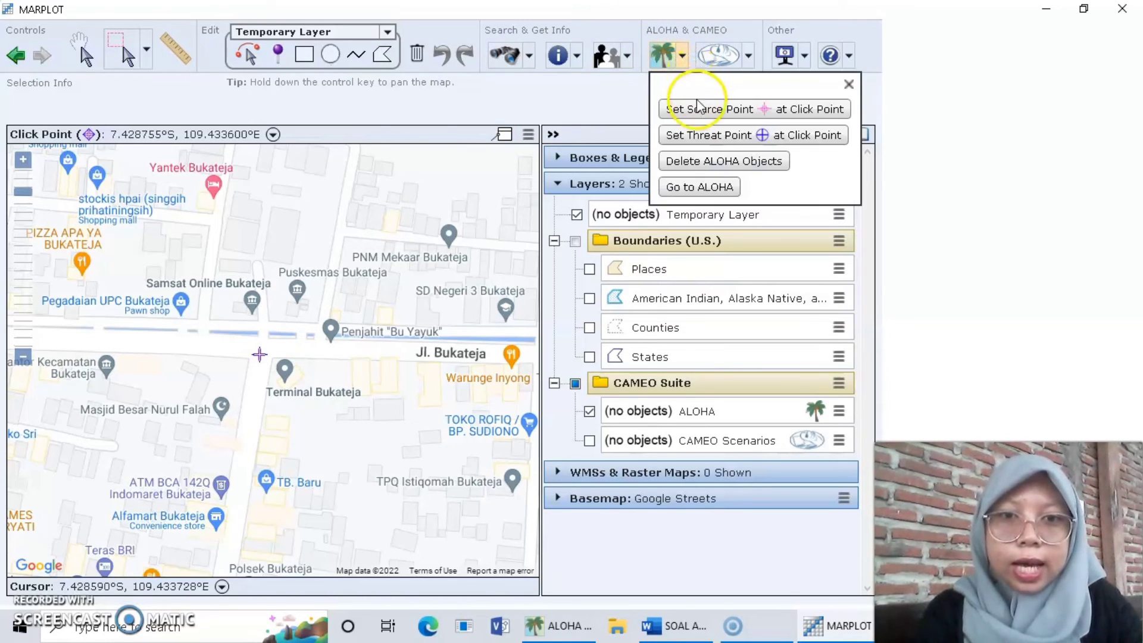
left_click(699, 113)
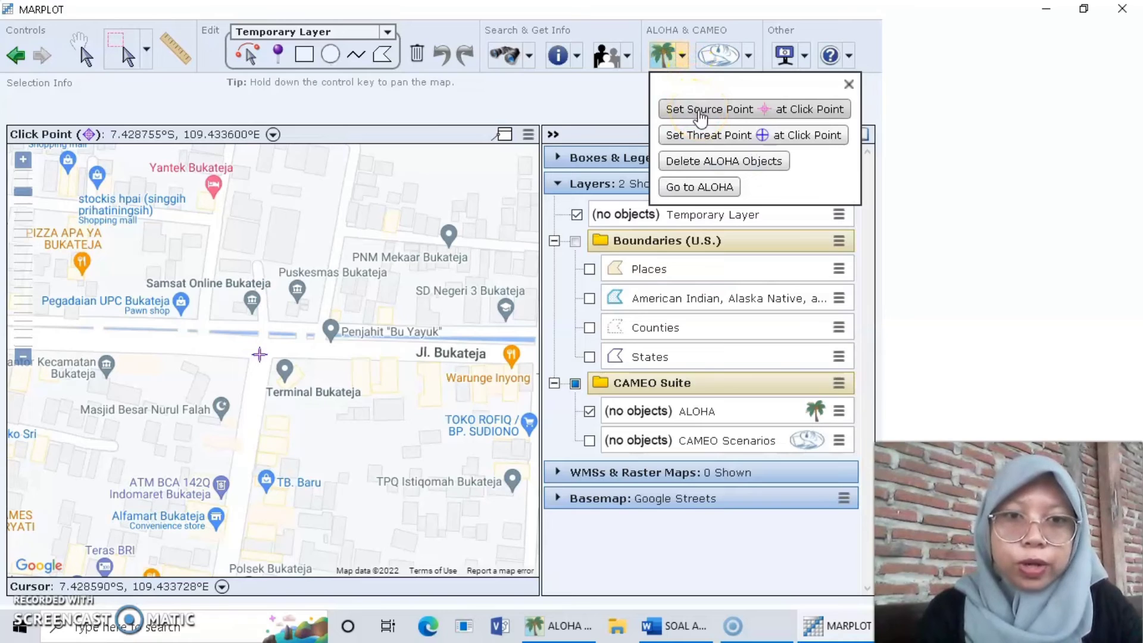
left_click(700, 113)
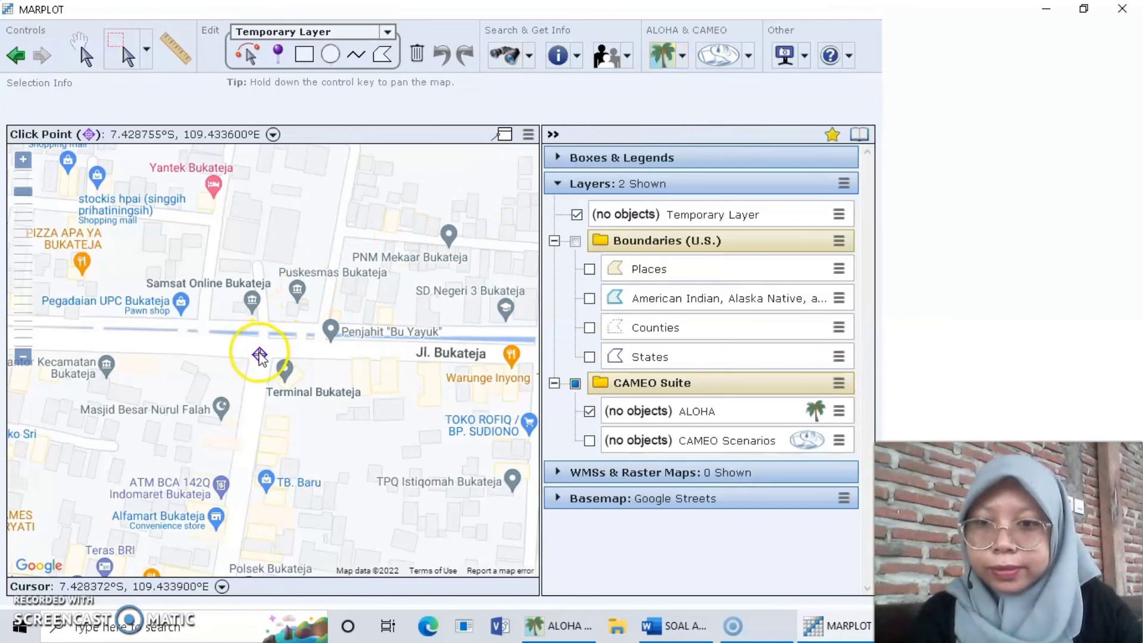
double_click(272, 357)
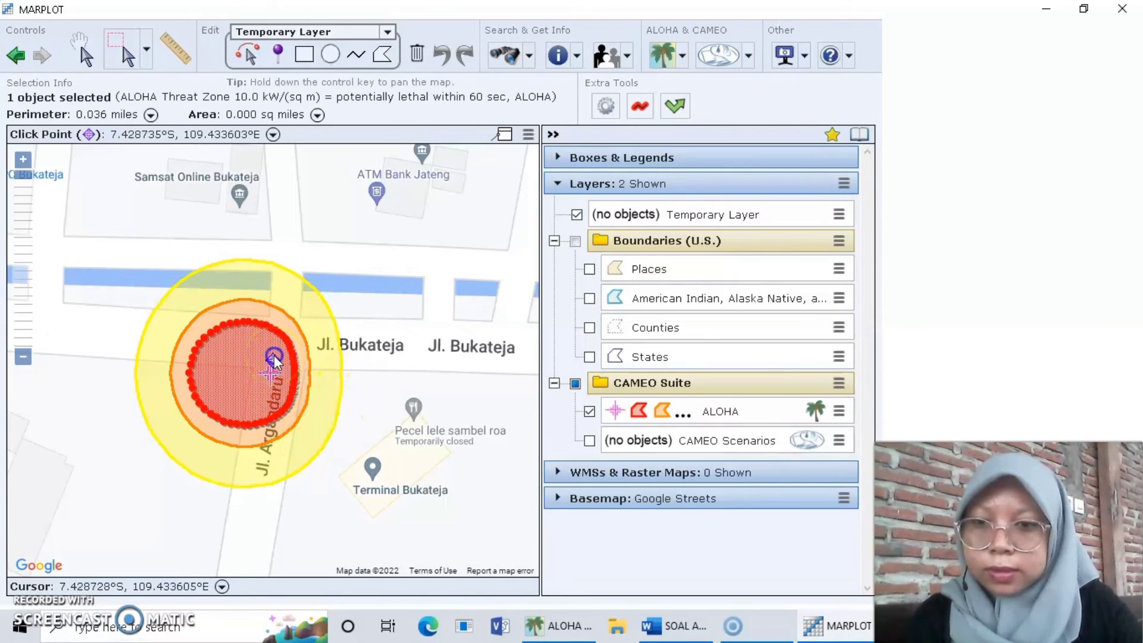
left_click(274, 357)
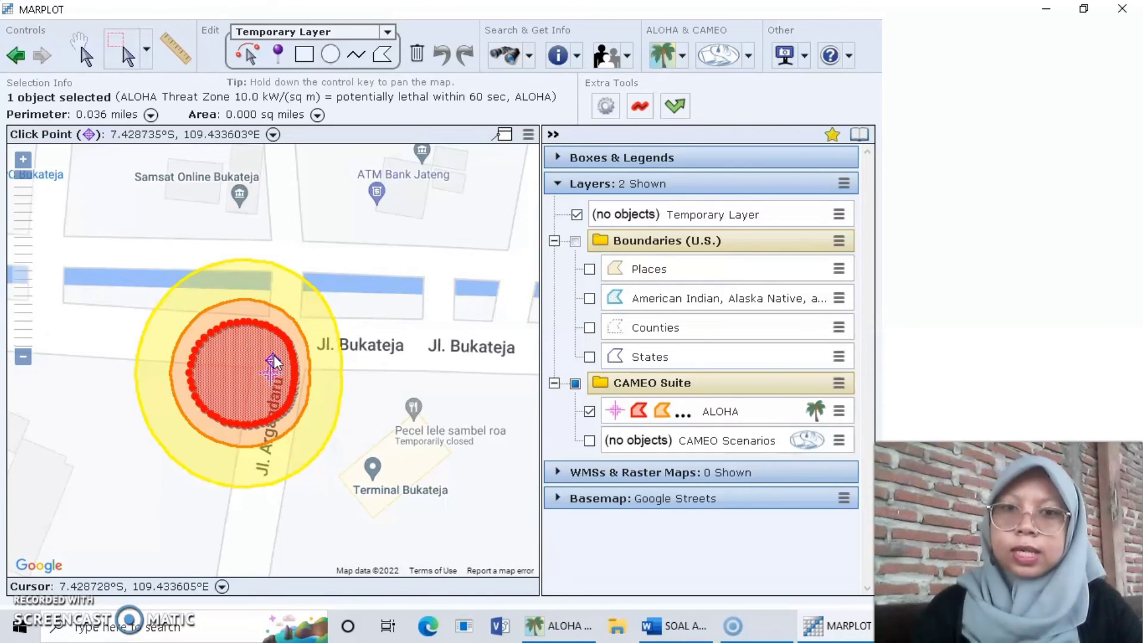